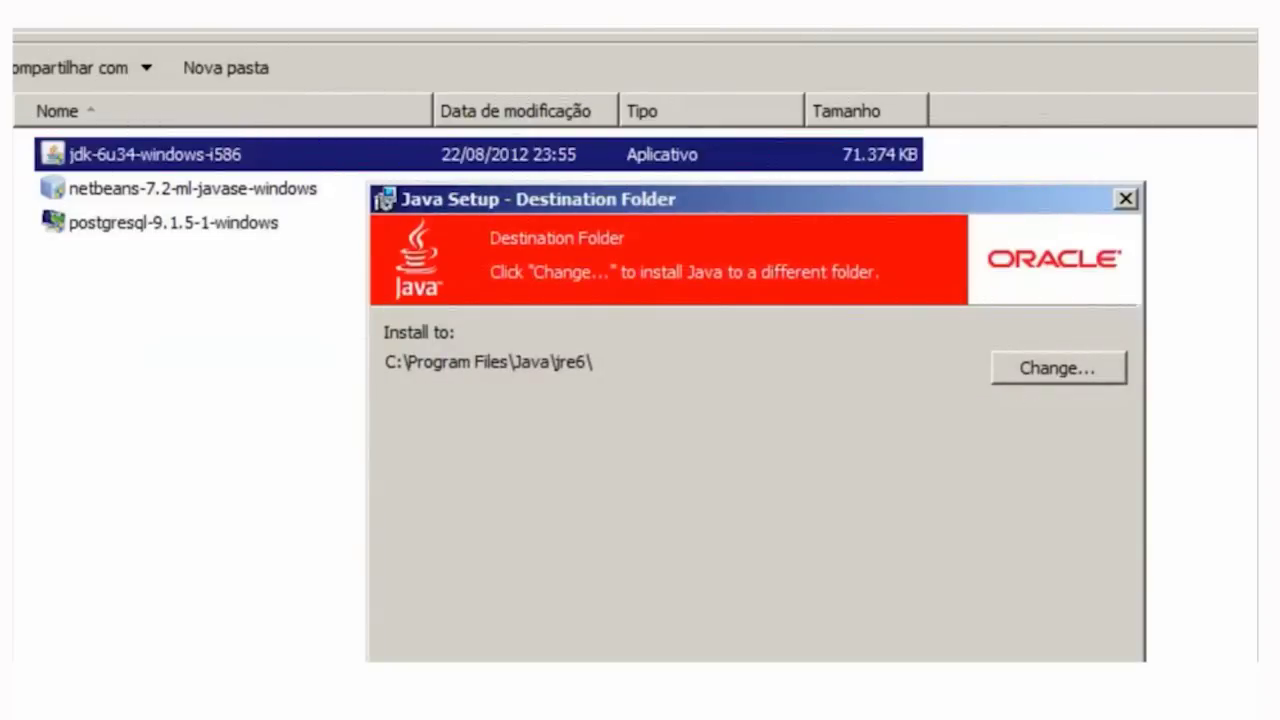
- Install JDK 6 Update 34 to the default folder, close its installer, and launch the NetBeans installer
key(Return)
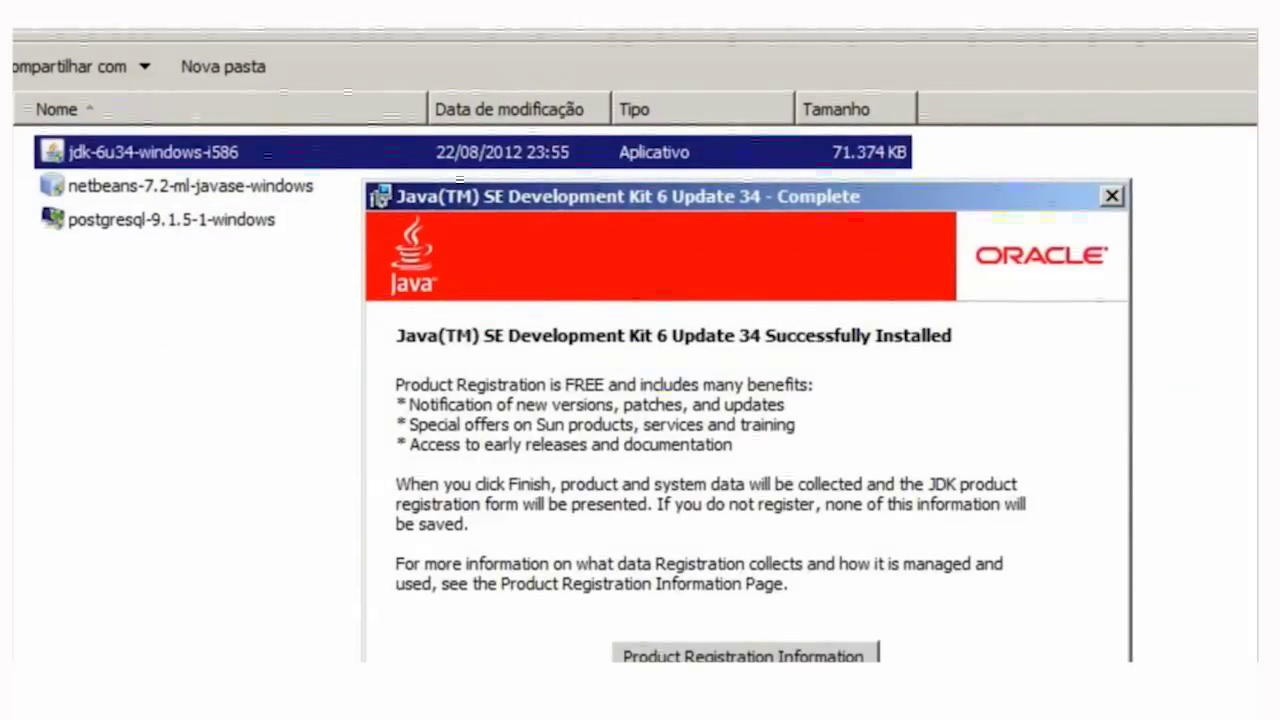
key(Return)
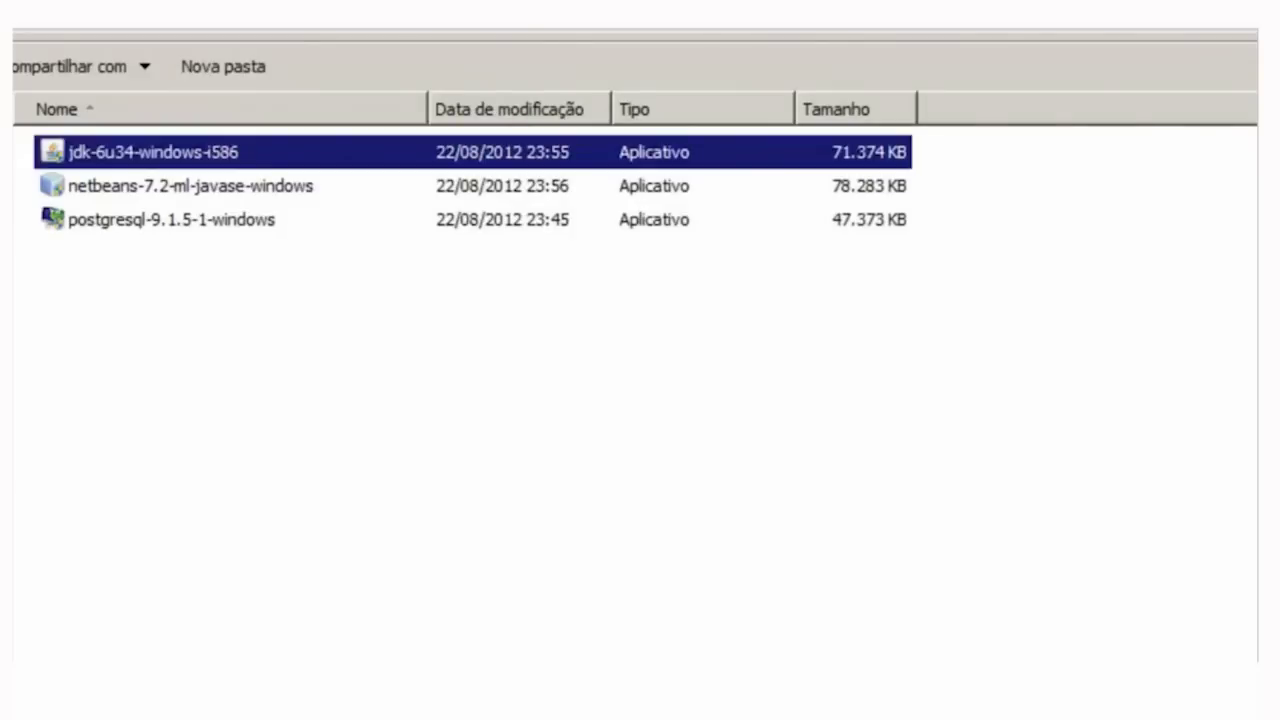
click(190, 185)
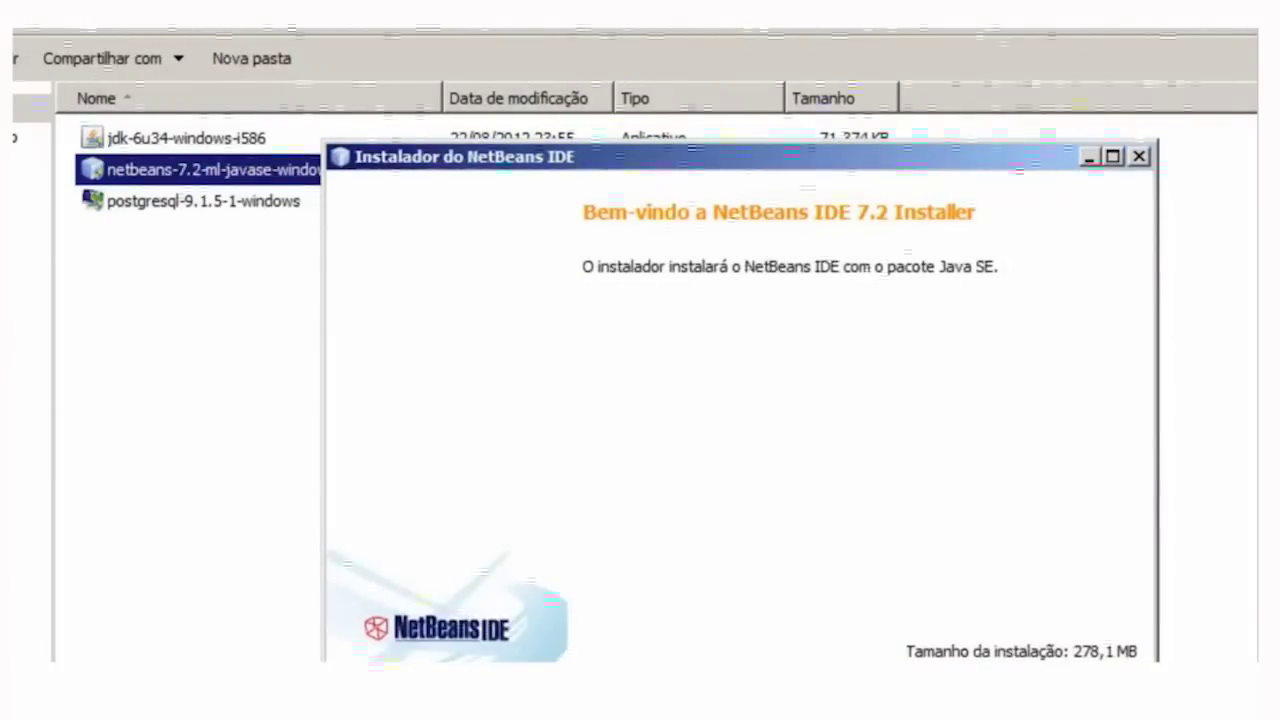
- Accept the NetBeans 7.2 license and accept installing JUnit
key(Return)
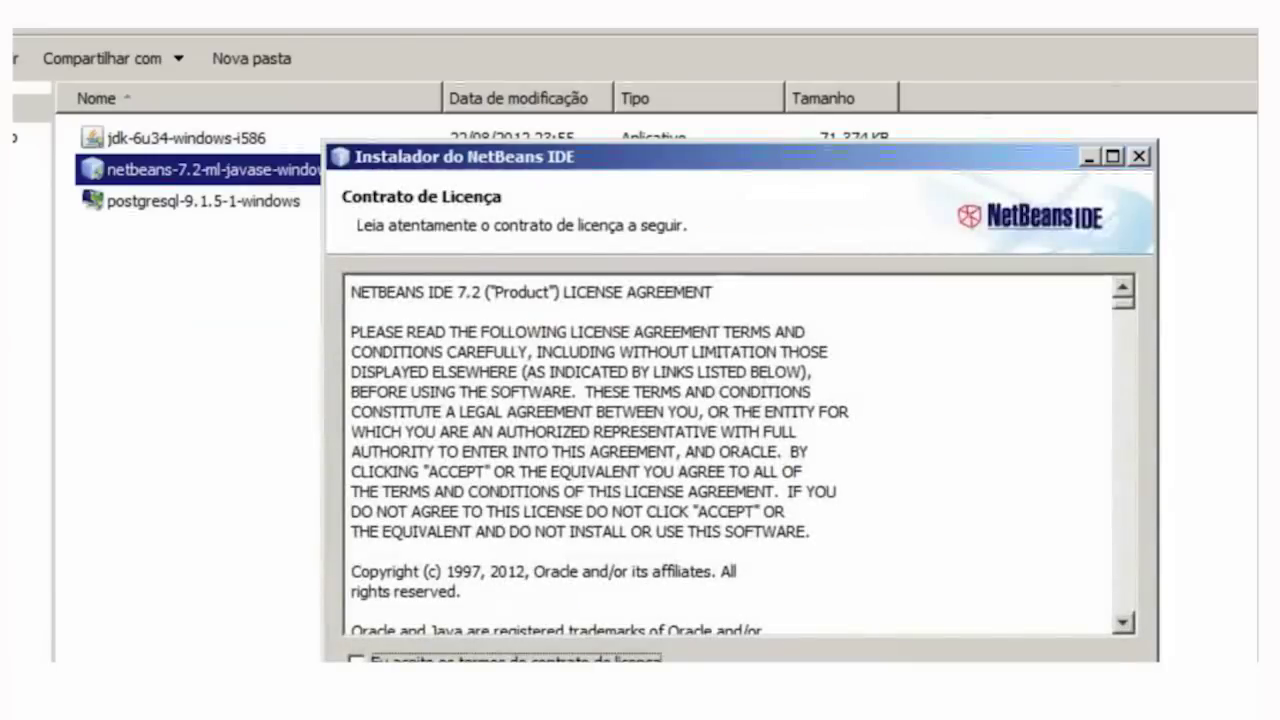
click(356, 660)
key(Return)
key(space)
key(Tab)
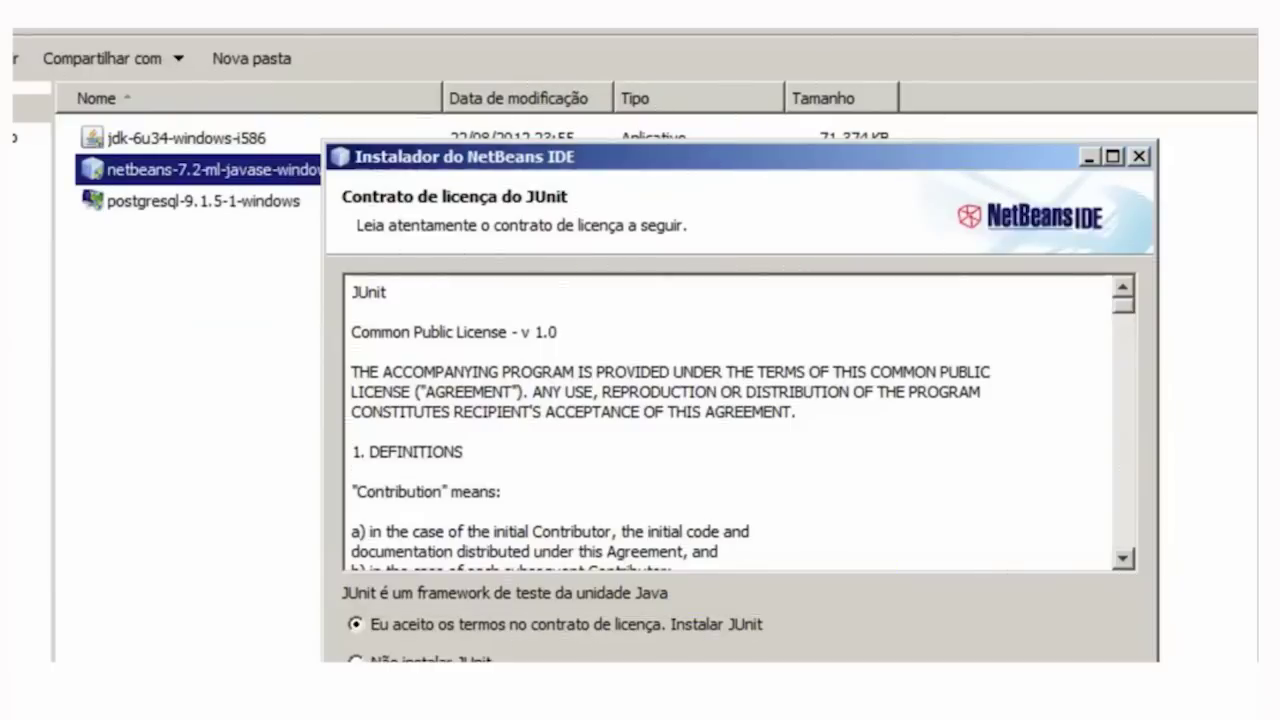
- Keep the default NetBeans and JDK folders, install, and opt out of anonymous usage data
key(Return)
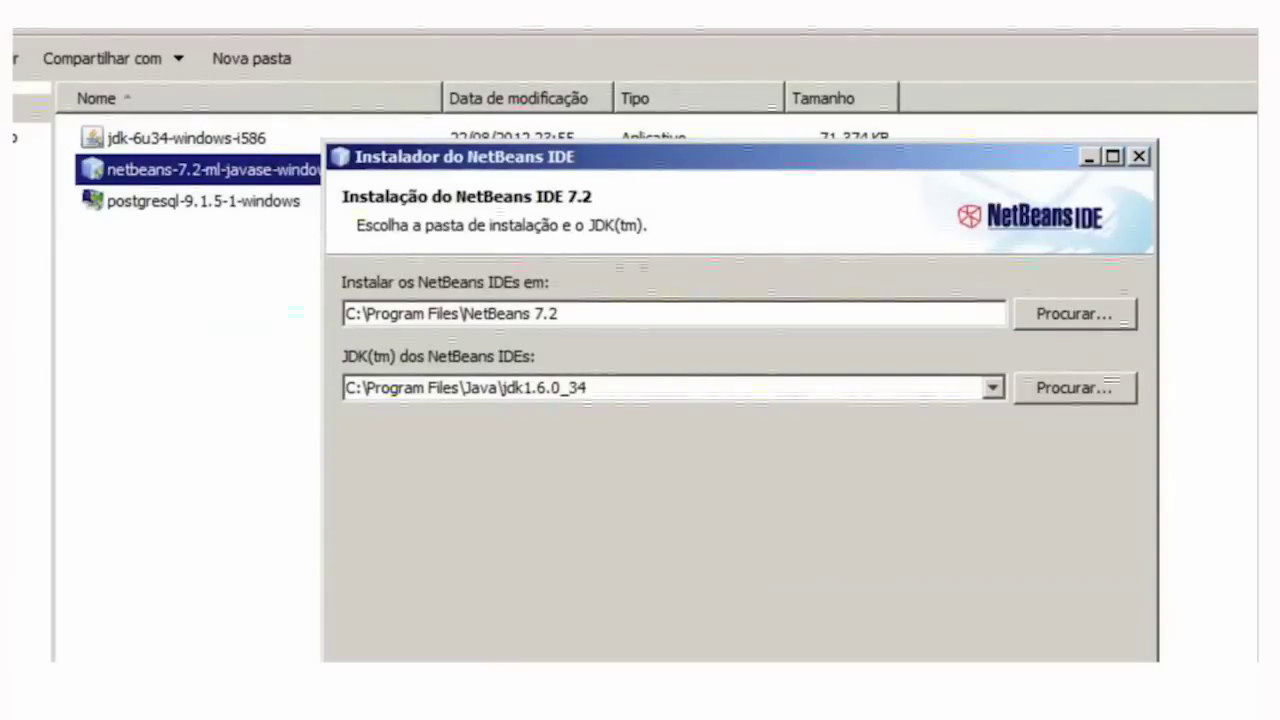
key(Return)
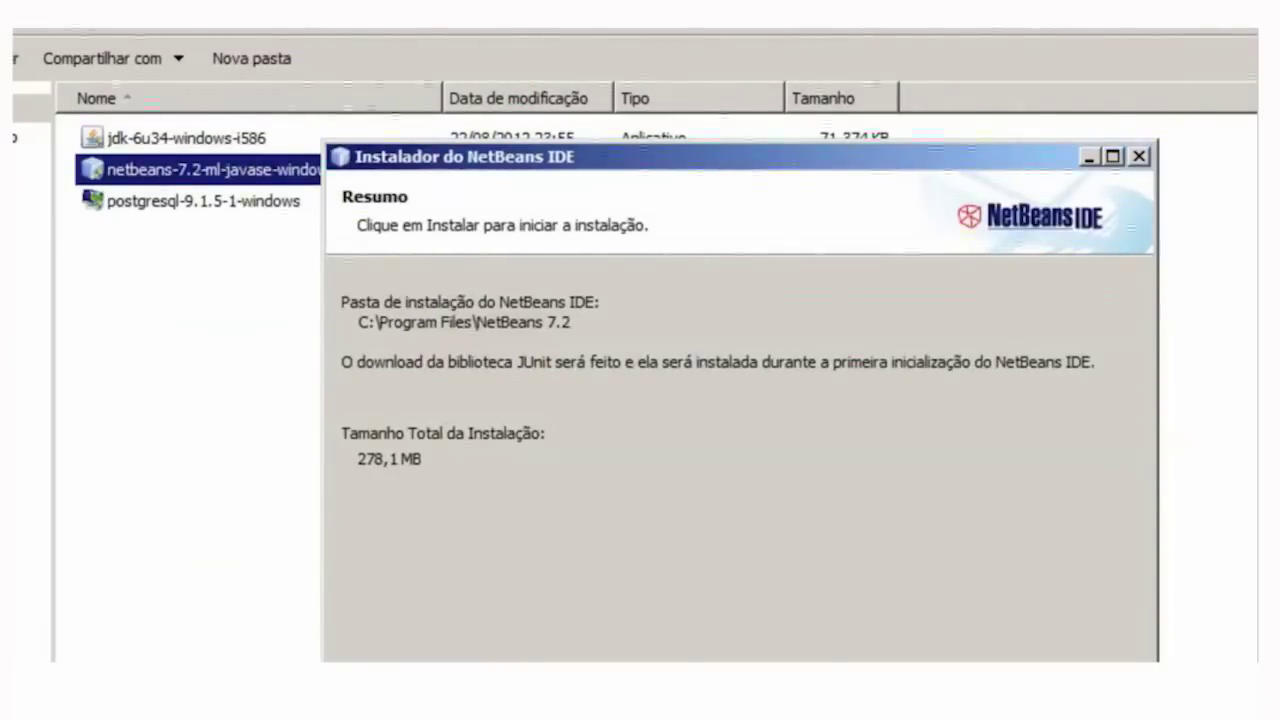
key(Return)
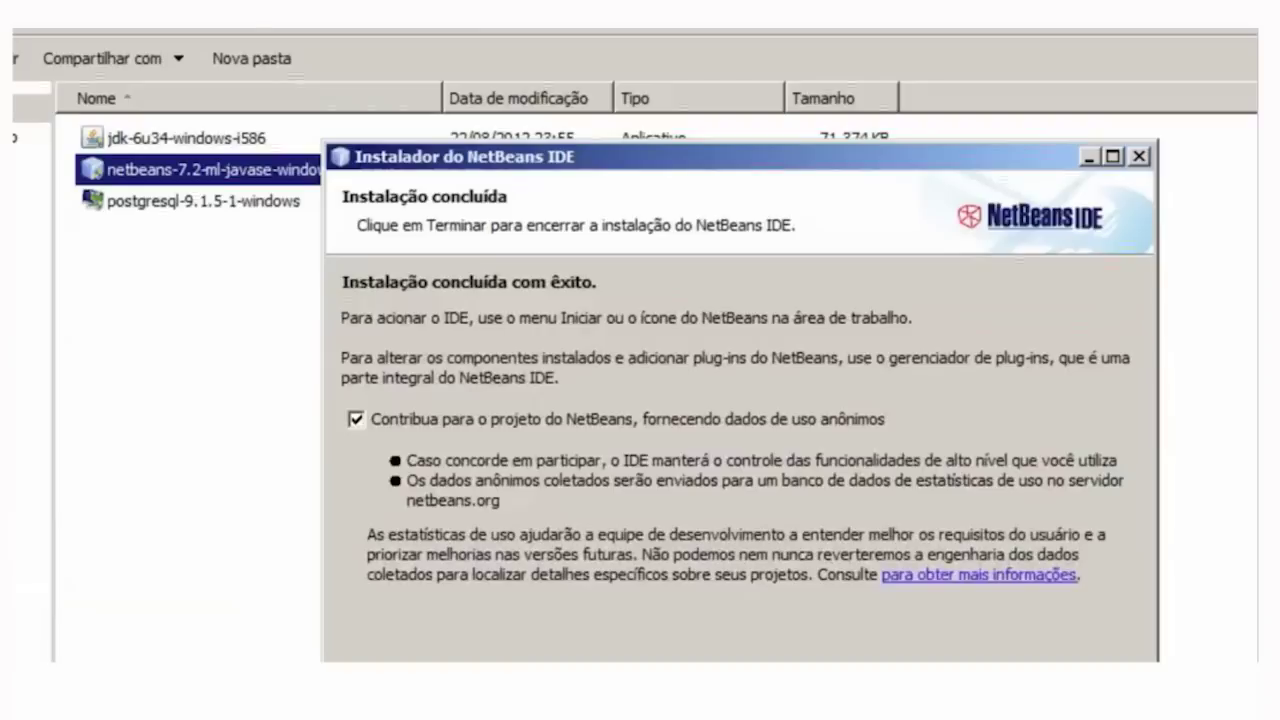
click(356, 419)
- Close the finished NetBeans installer and start the PostgreSQL 9.1 installer, allowing it to run
key(Return)
click(200, 201)
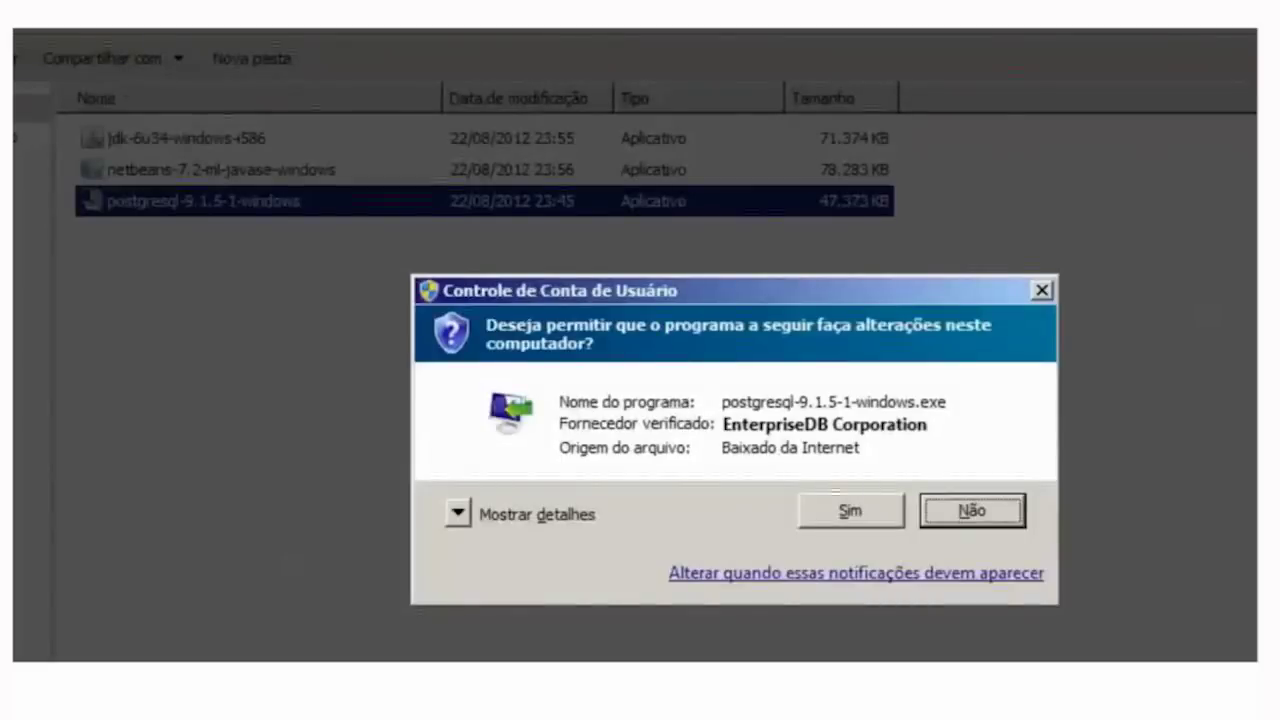
key(Return)
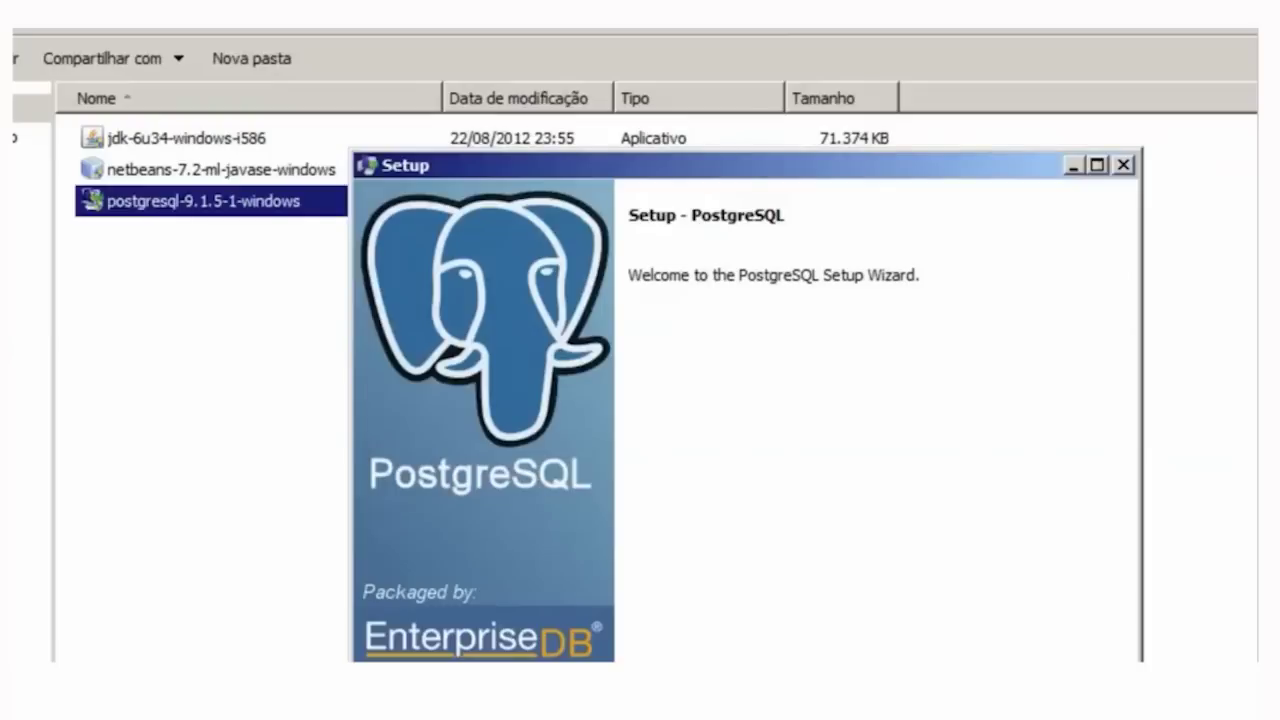
- Keep the default C:\Program Files\PostgreSQL\9.1 installation folder and data directory
key(Return)
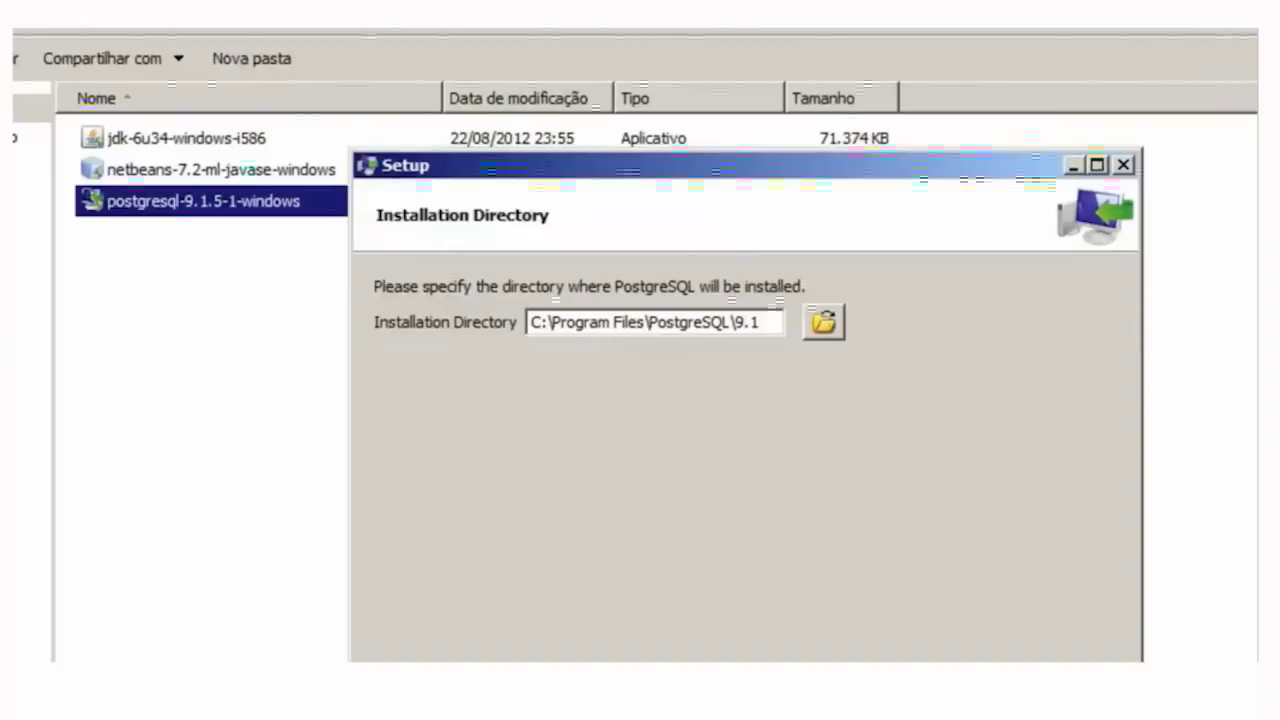
key(Return)
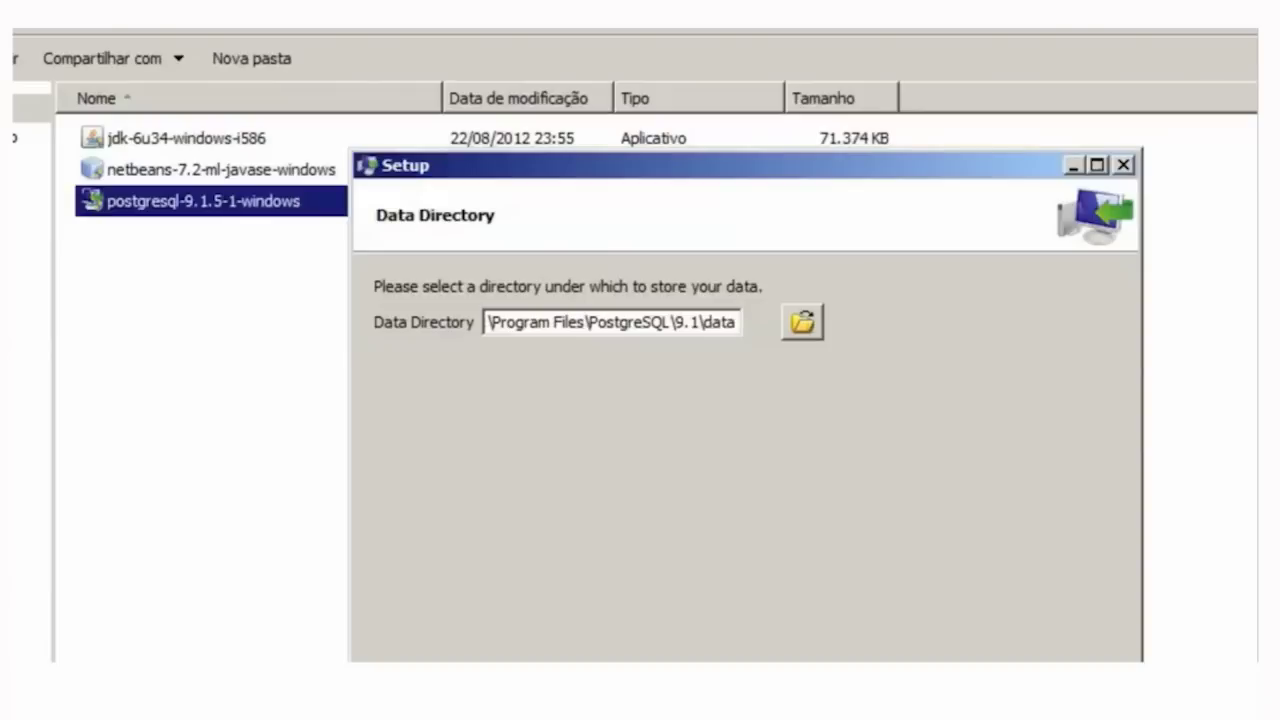
key(Return)
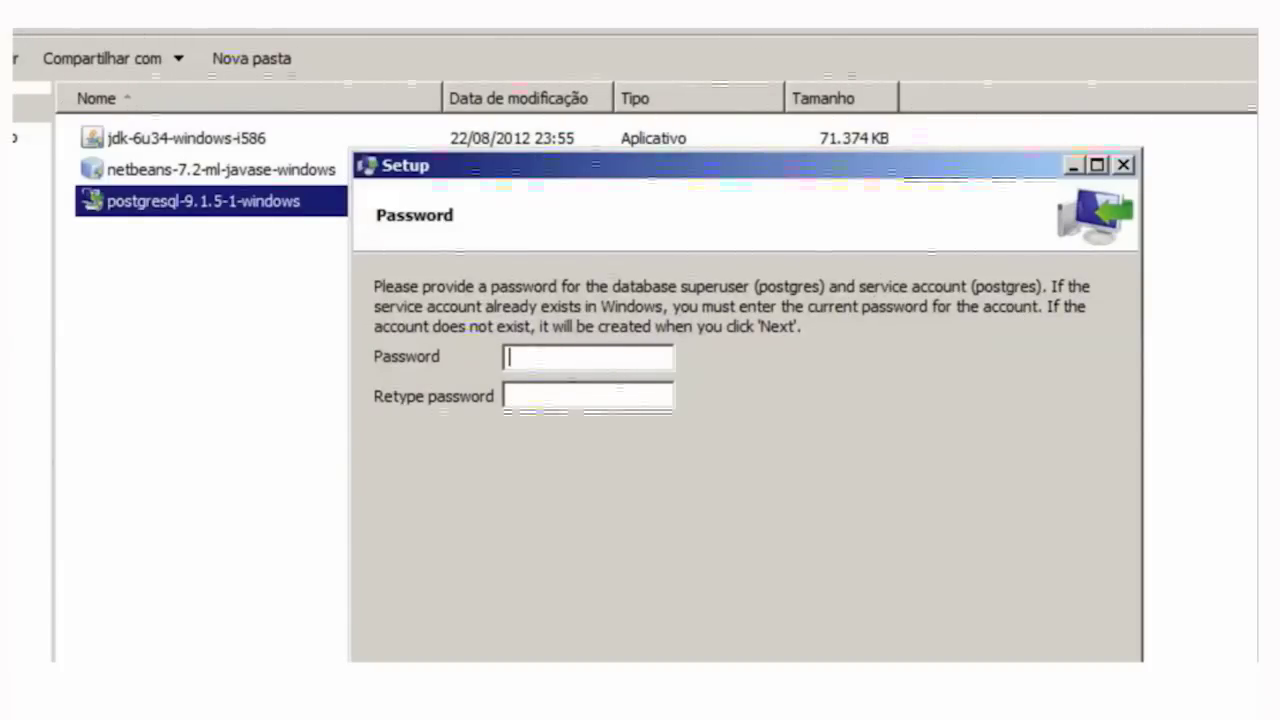
- Enter and confirm the PostgreSQL superuser password, then continue to the Port page
text(123456)
key(Tab)
text(123456)
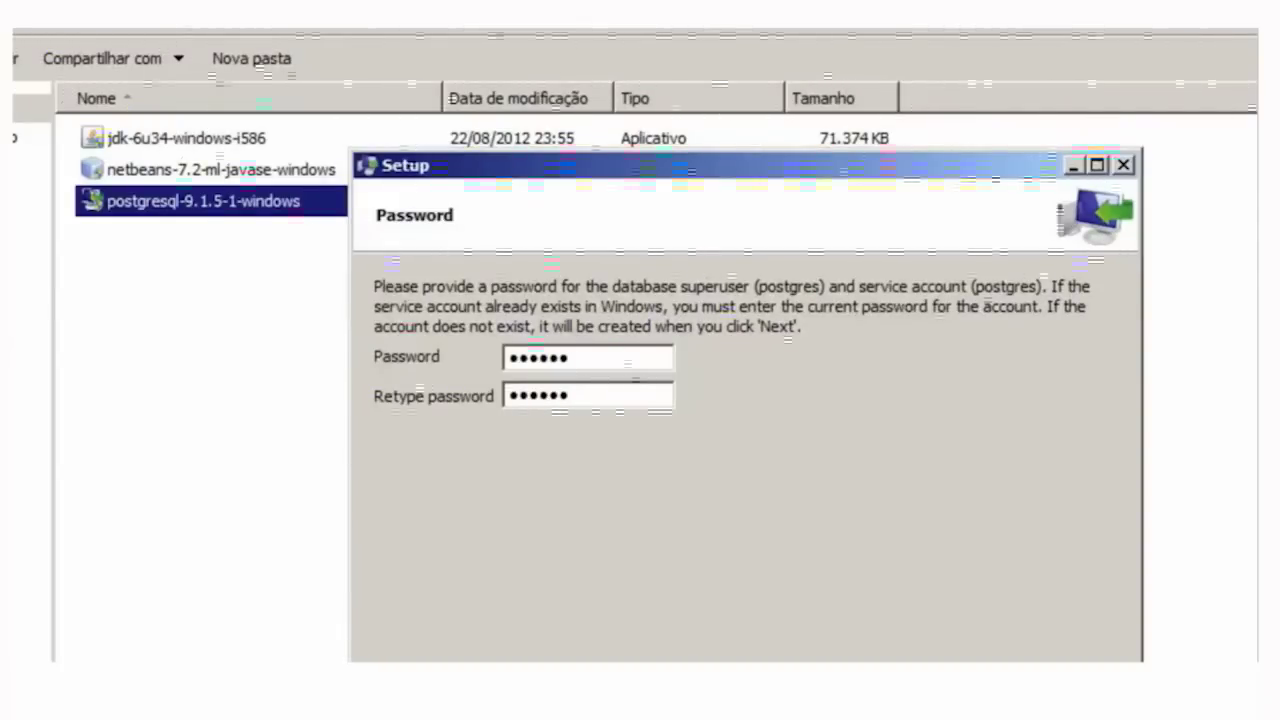
key(Return)
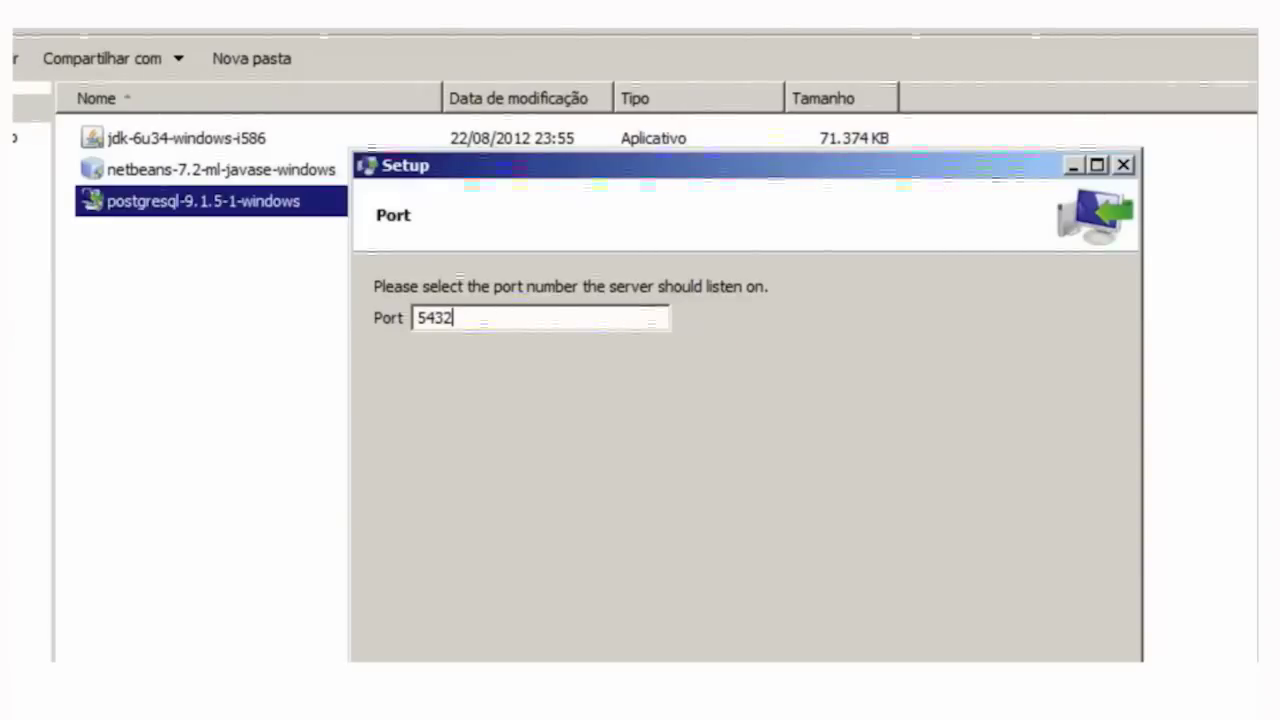
- Keep port 5432, set the cluster locale to Portuguese, Brazil, and start the installation
key(Return)
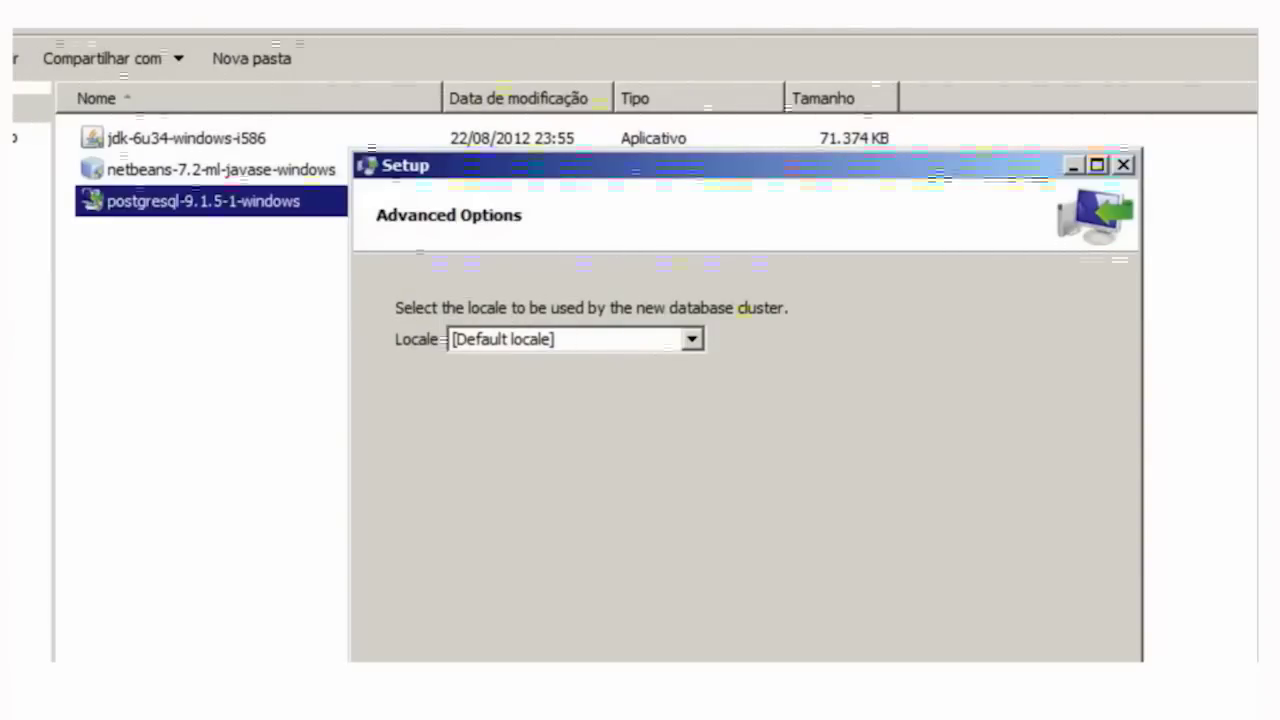
key(alt+Down)
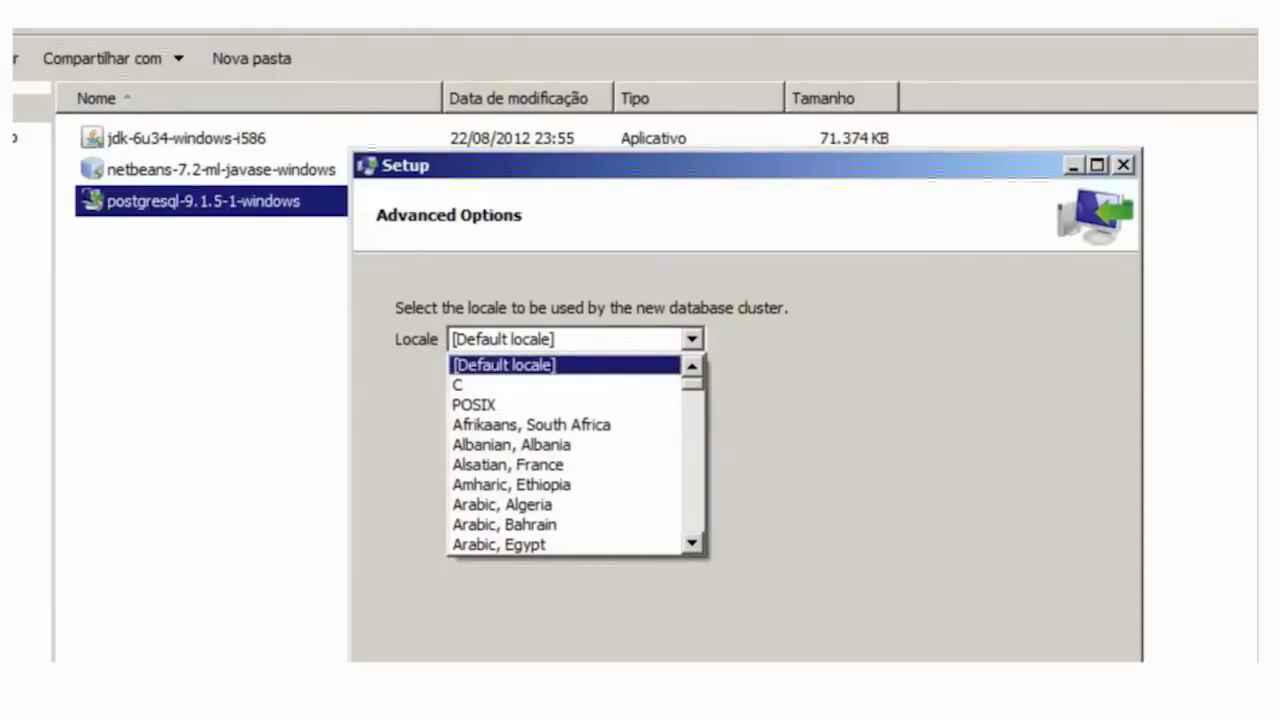
scroll(565, 454, down, 20)
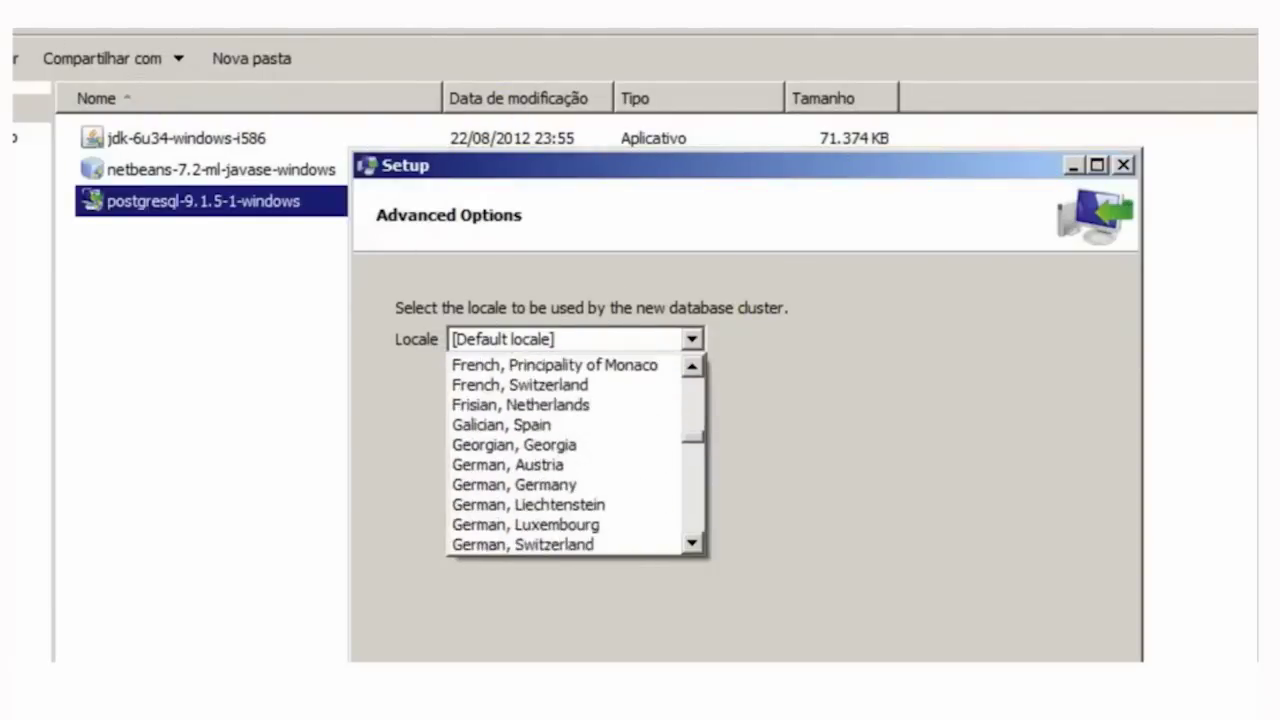
scroll(565, 454, down, 12)
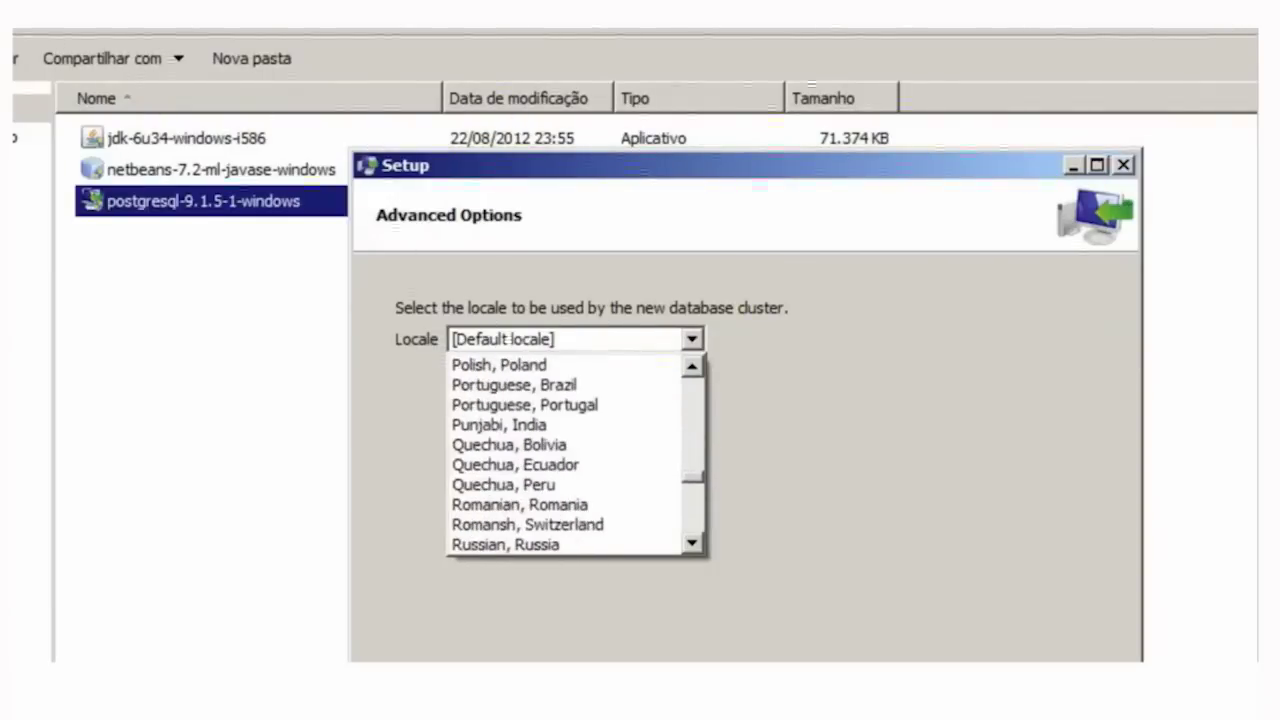
scroll(565, 454, down, 1)
scroll(565, 454, up, 2)
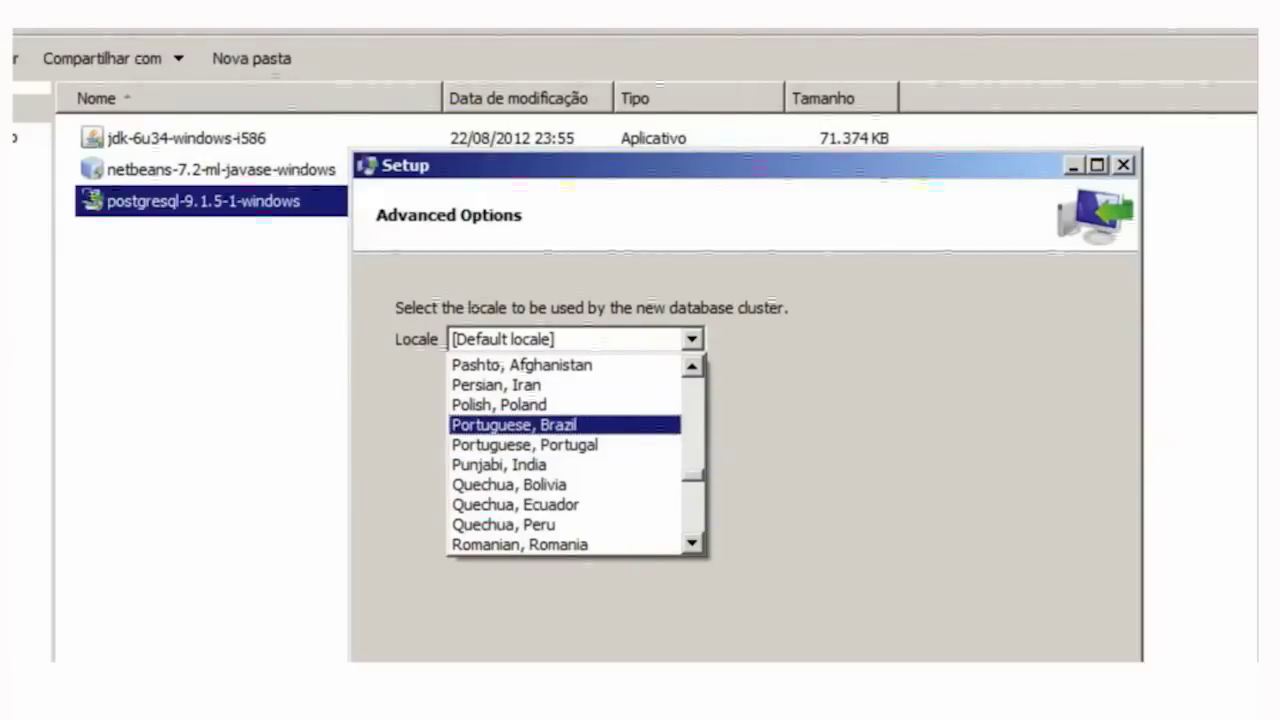
click(515, 424)
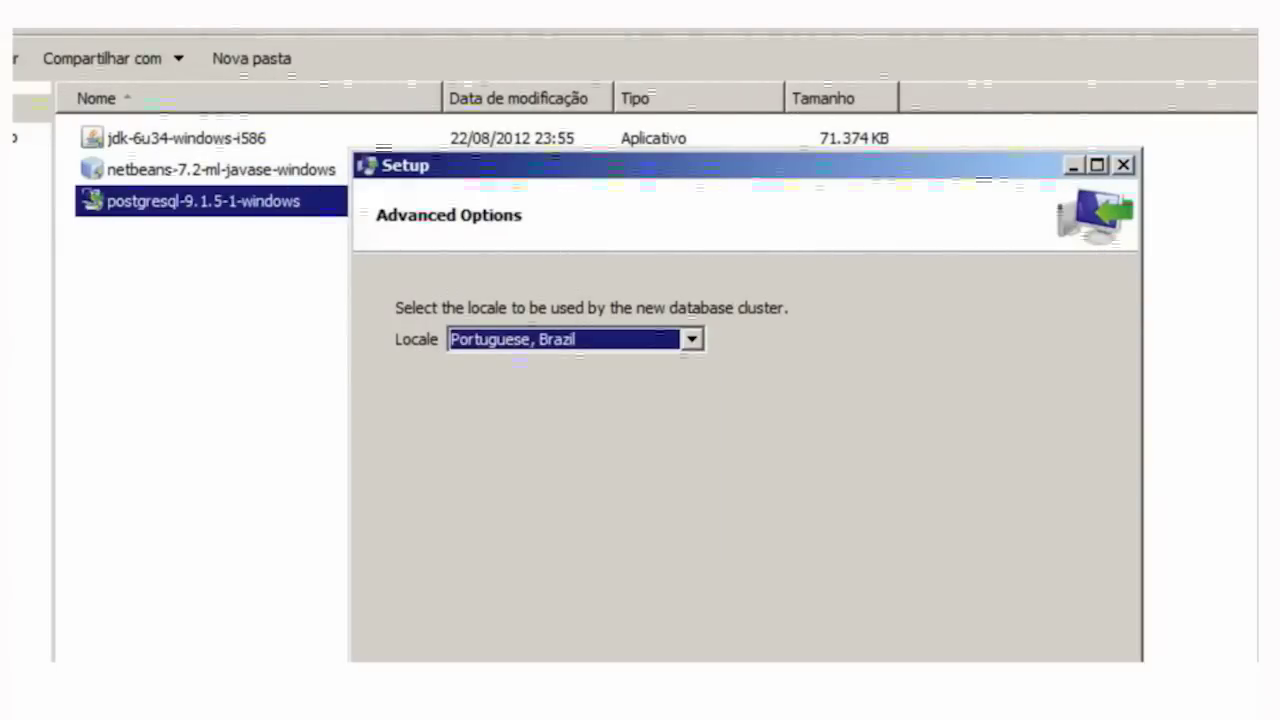
key(Tab)
key(Return)
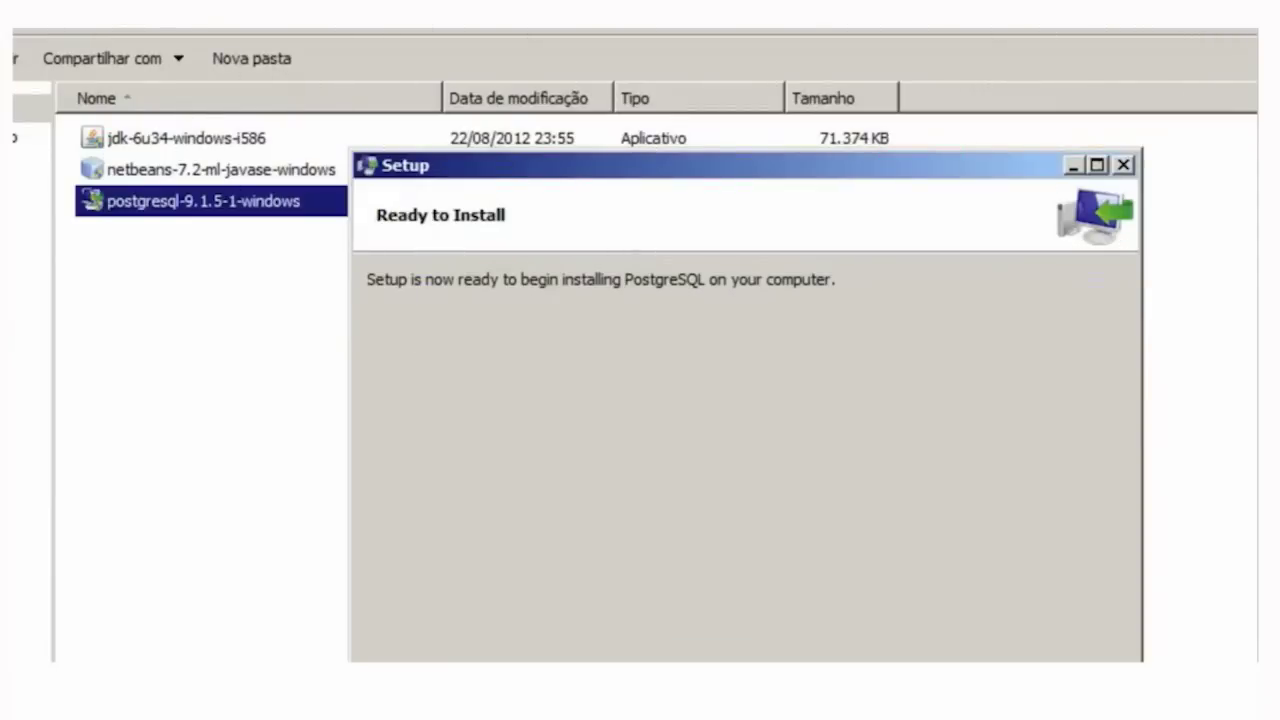
key(Return)
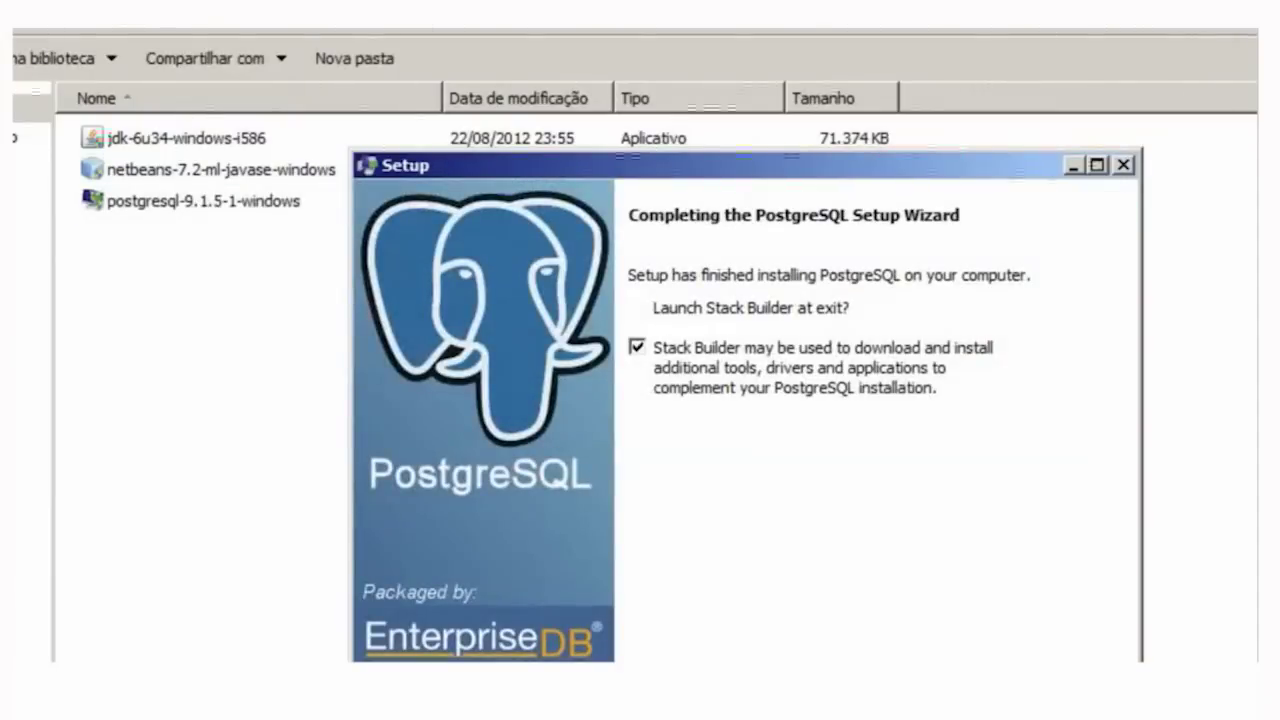
- Launch Stack Builder and choose the PostgreSQL 9.1 server on port 5432
key(Return)
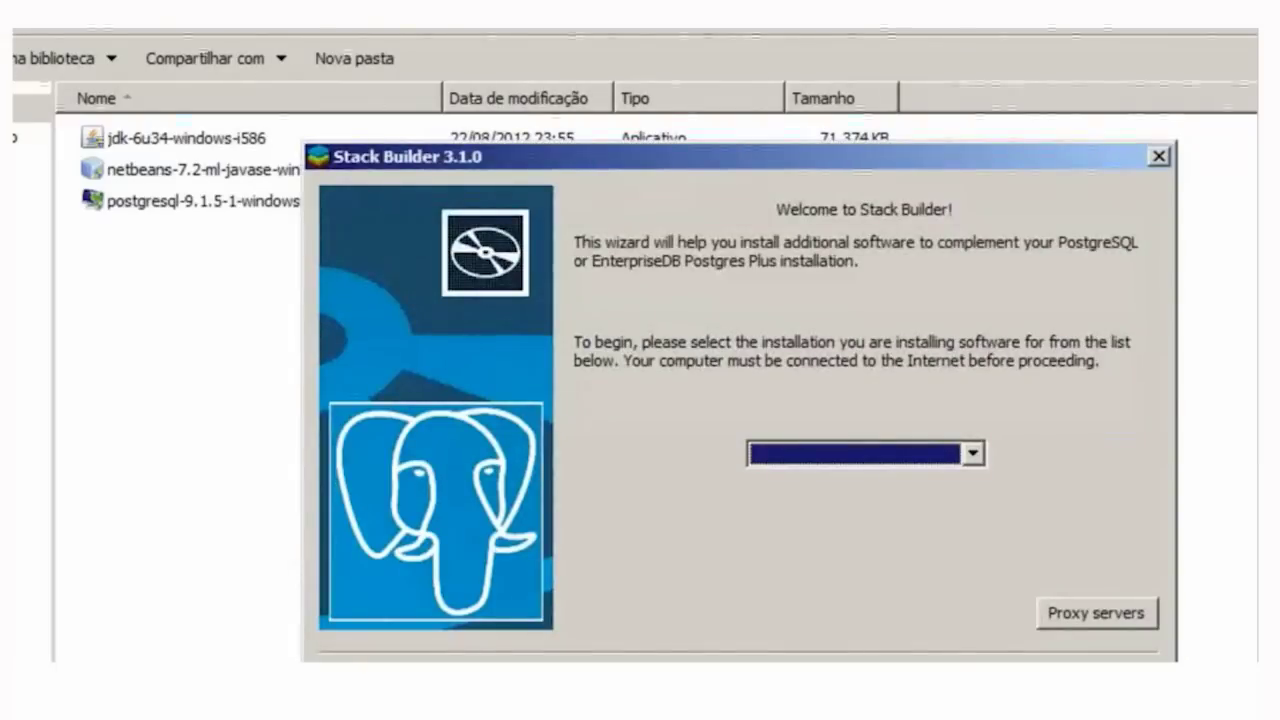
key(alt+Down)
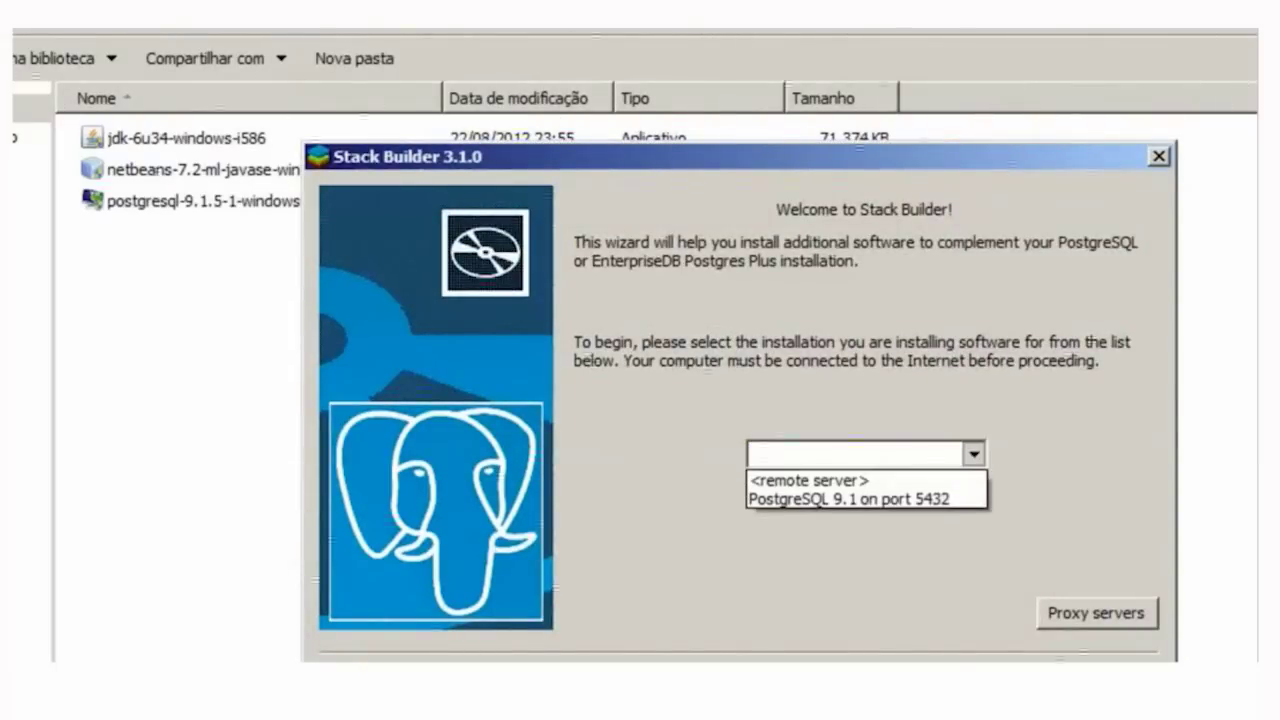
key(Down)
key(Return)
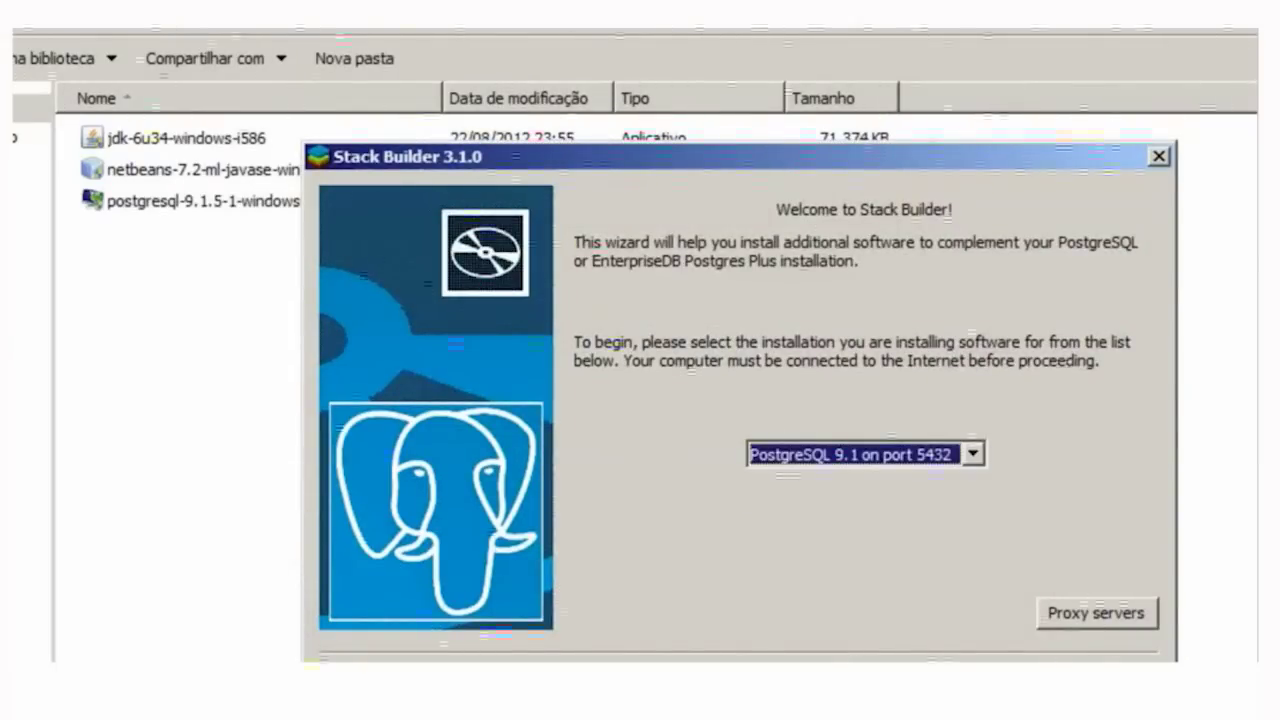
key(alt+Down)
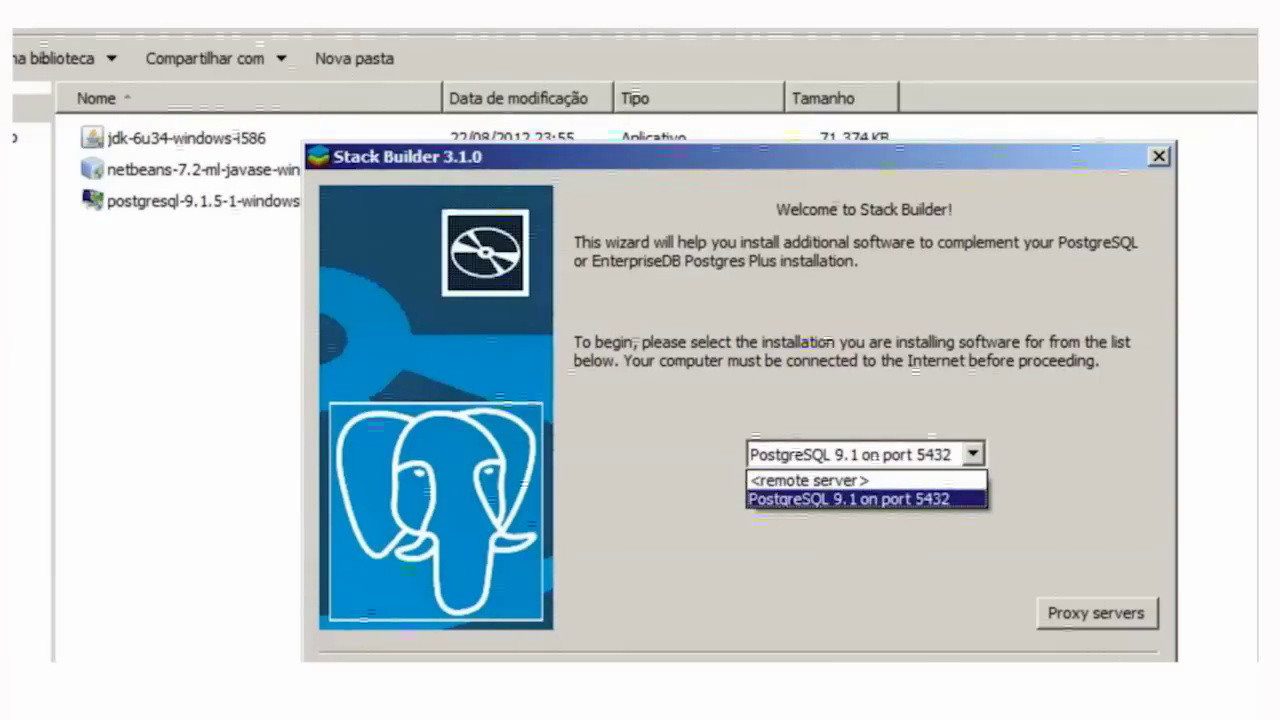
key(Return)
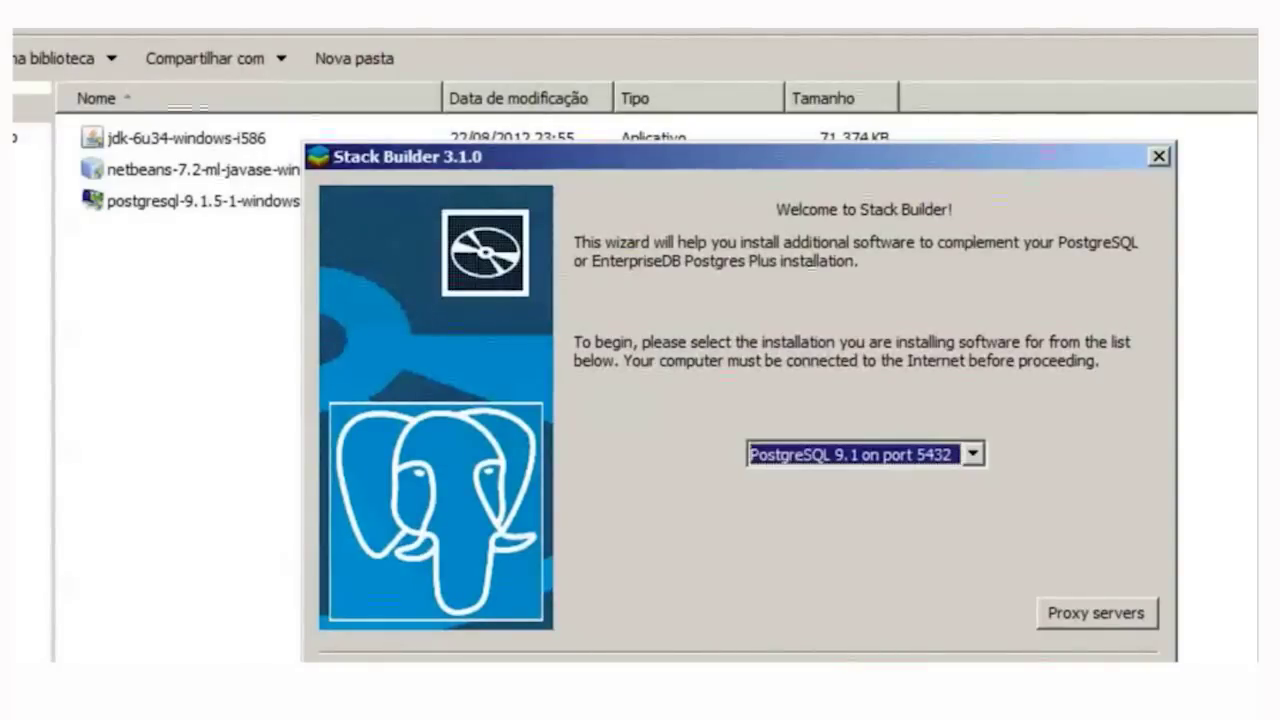
key(Return)
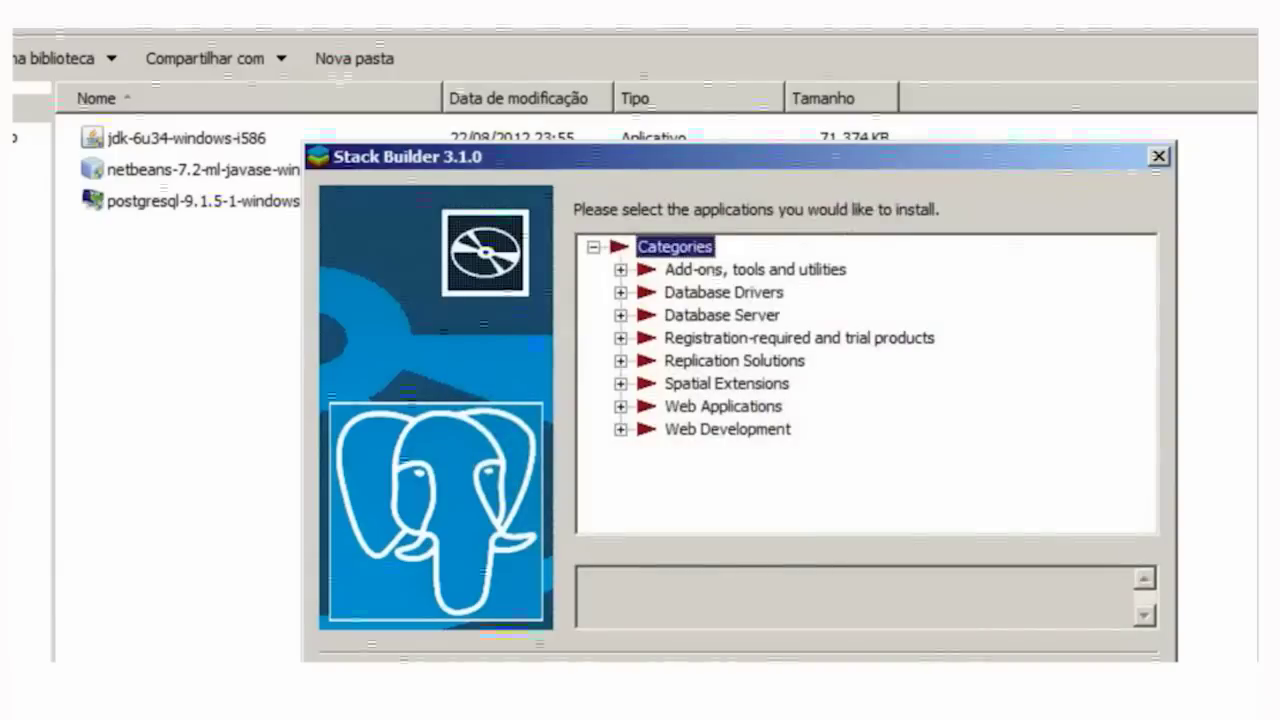
- Pick Database Drivers, dismiss the no-package error, and quit Stack Builder
click(724, 292)
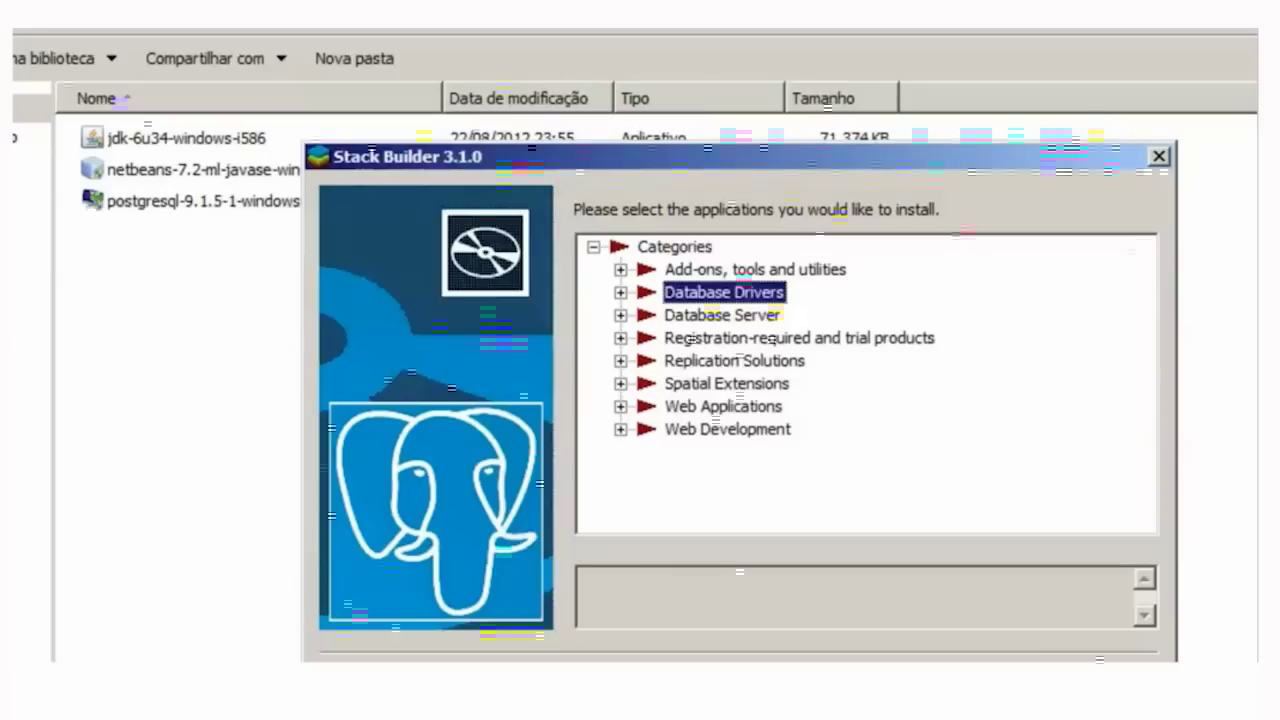
key(Tab)
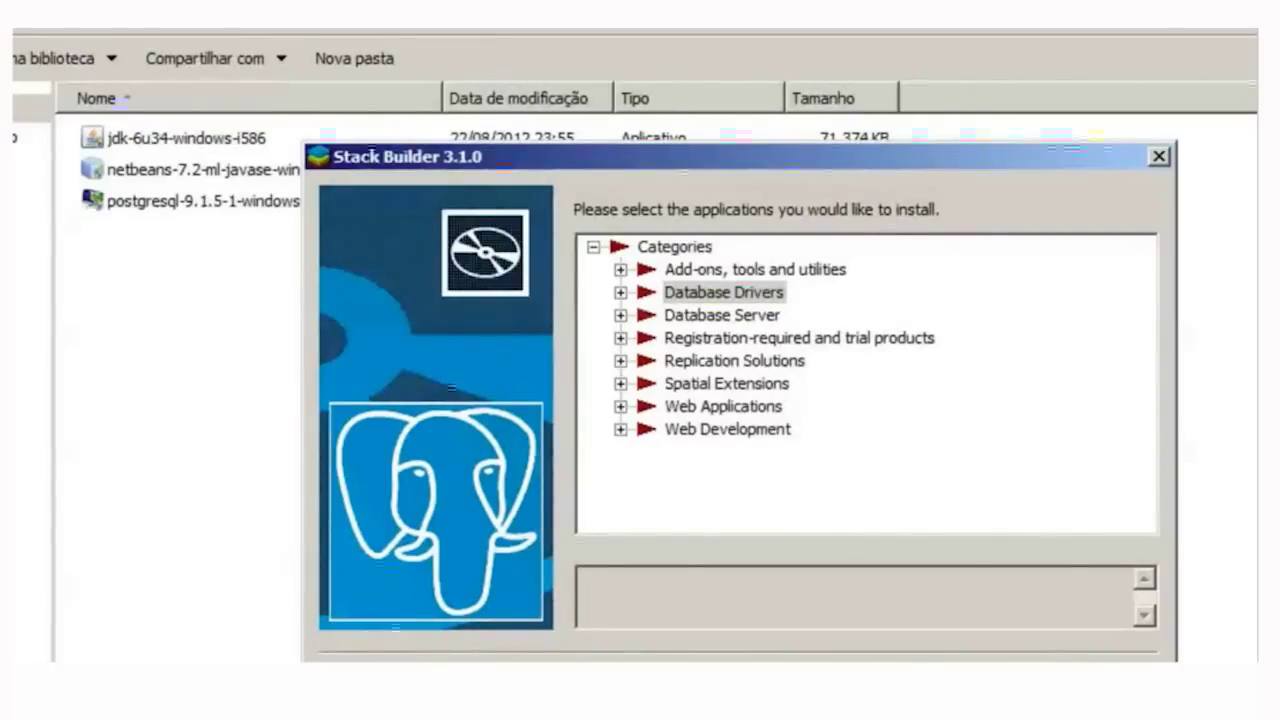
key(Return)
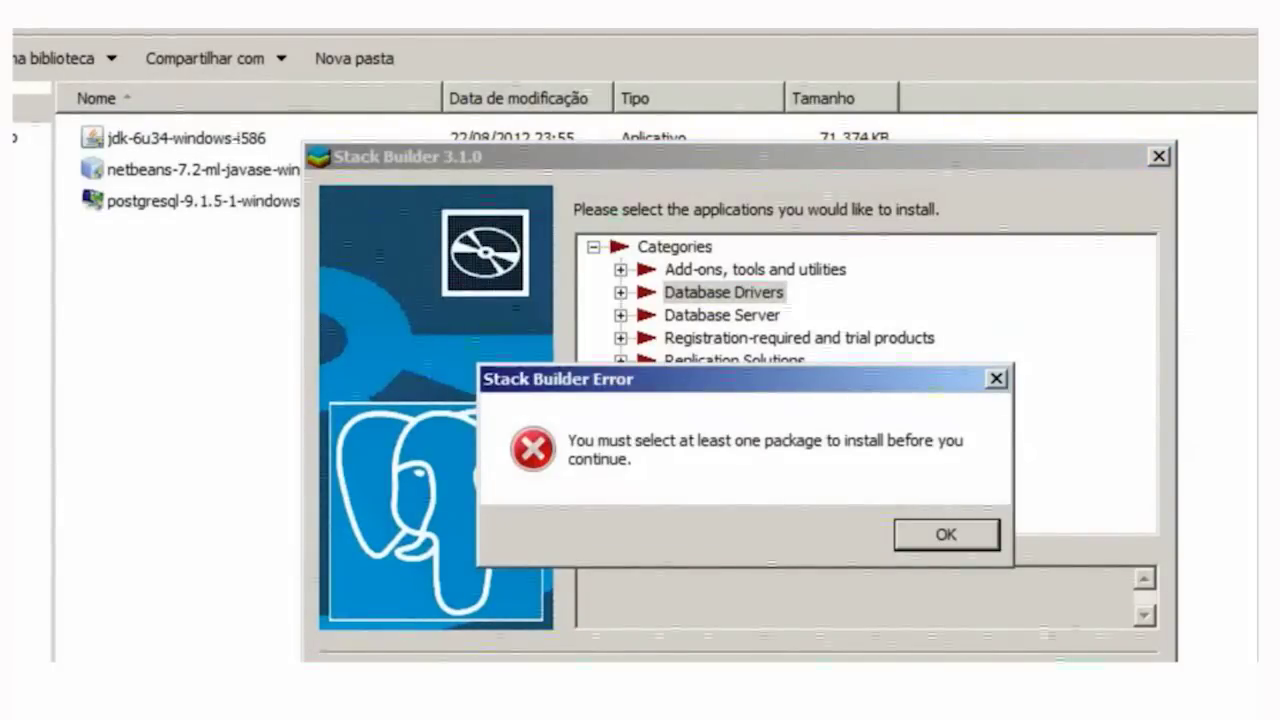
key(Return)
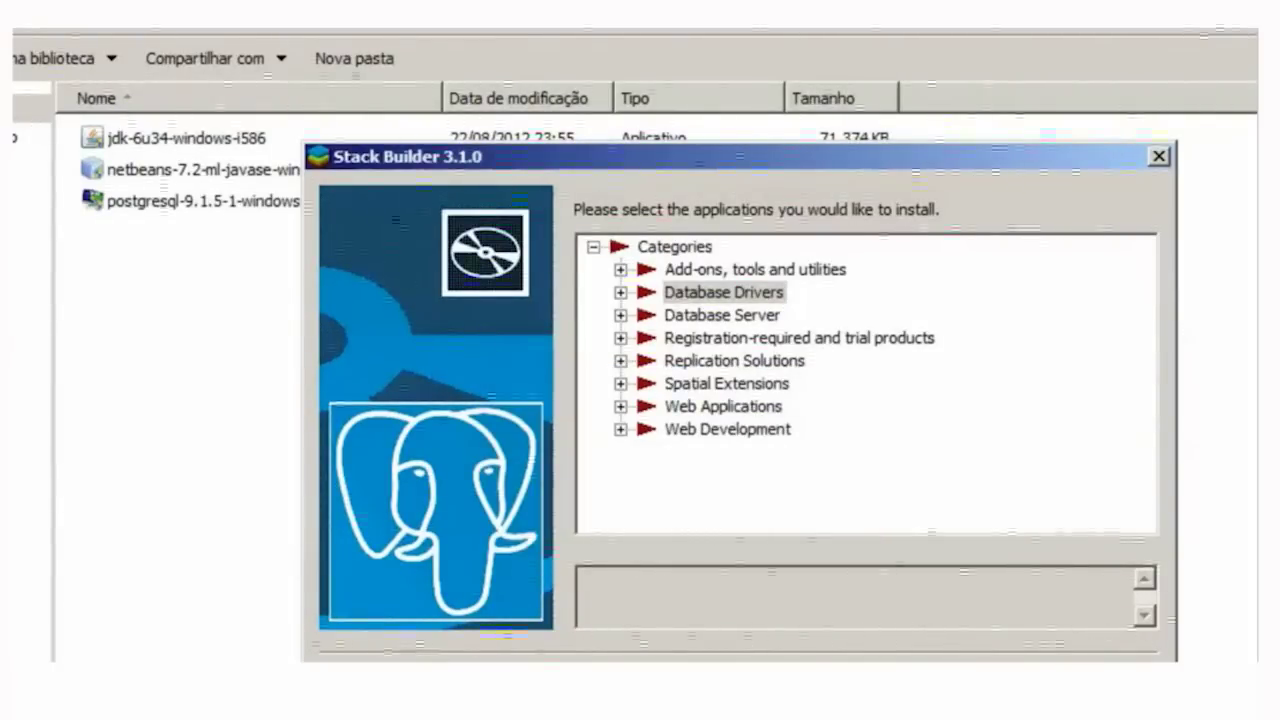
key(Escape)
key(Return)
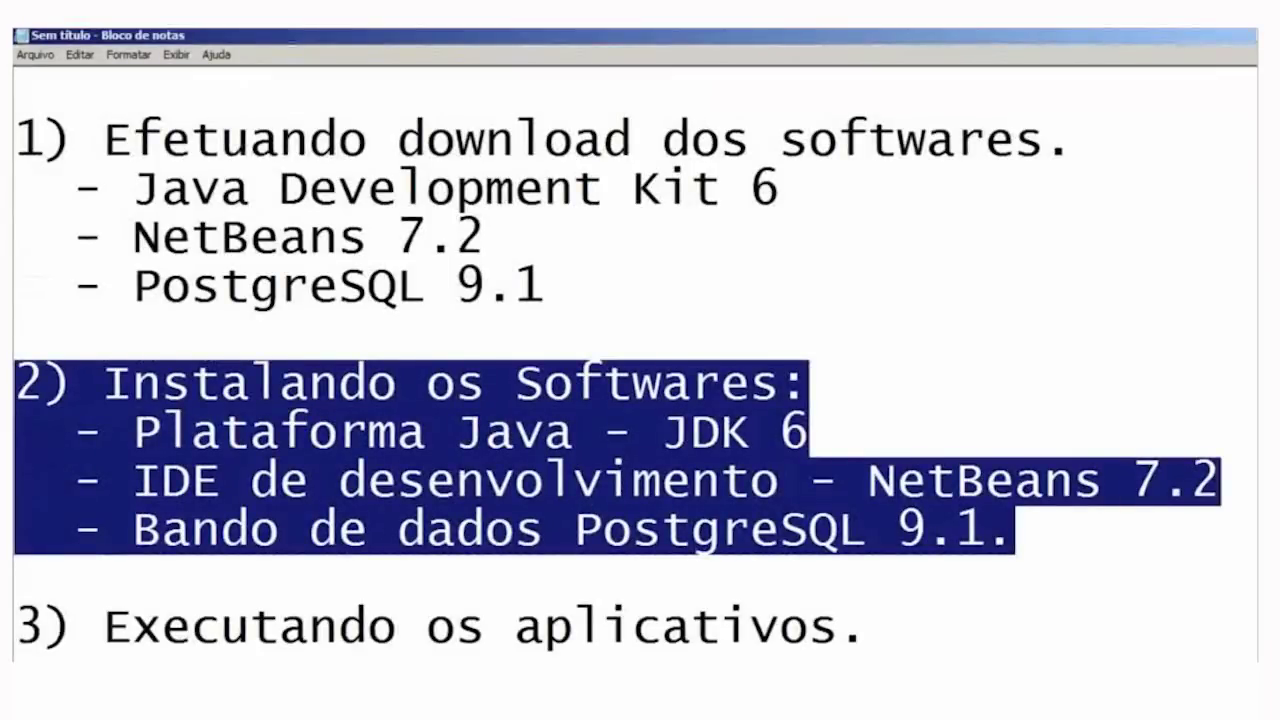
- Scroll through the Notepad setup outline, then minimize the browser to reveal the desktop
scroll(626, 359, up, 1)
scroll(626, 359, down, 1)
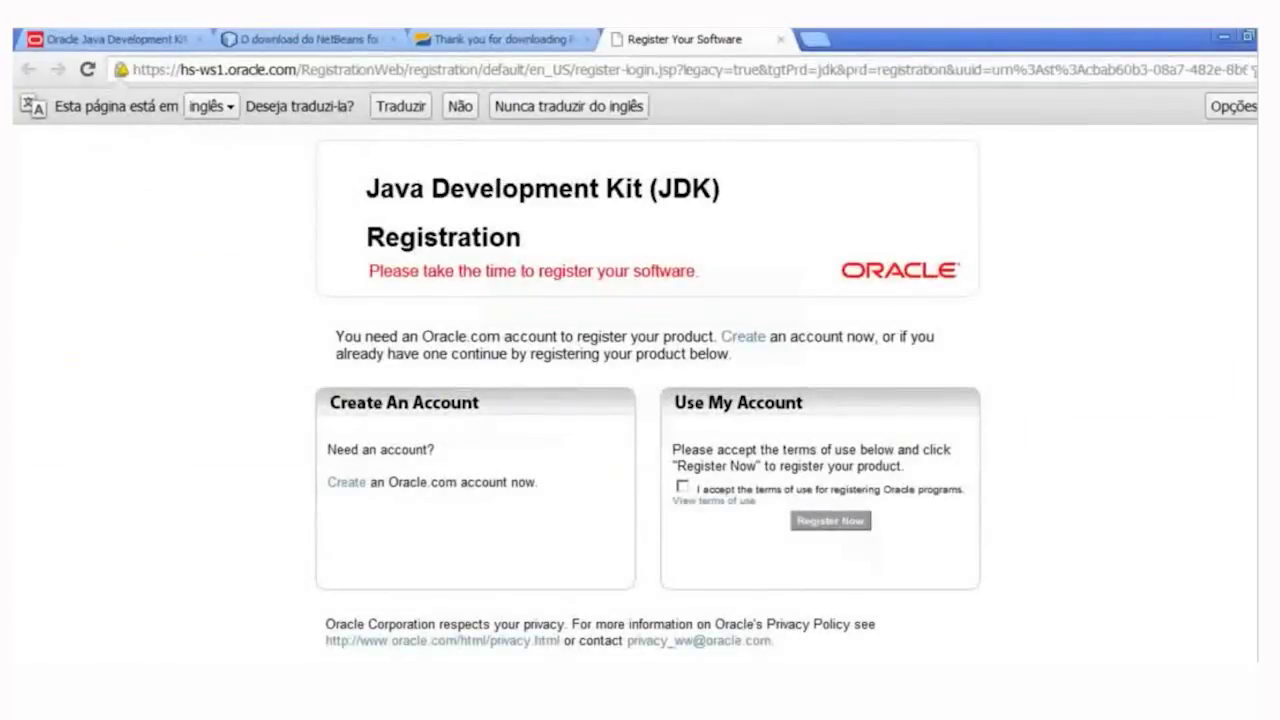
click(1222, 37)
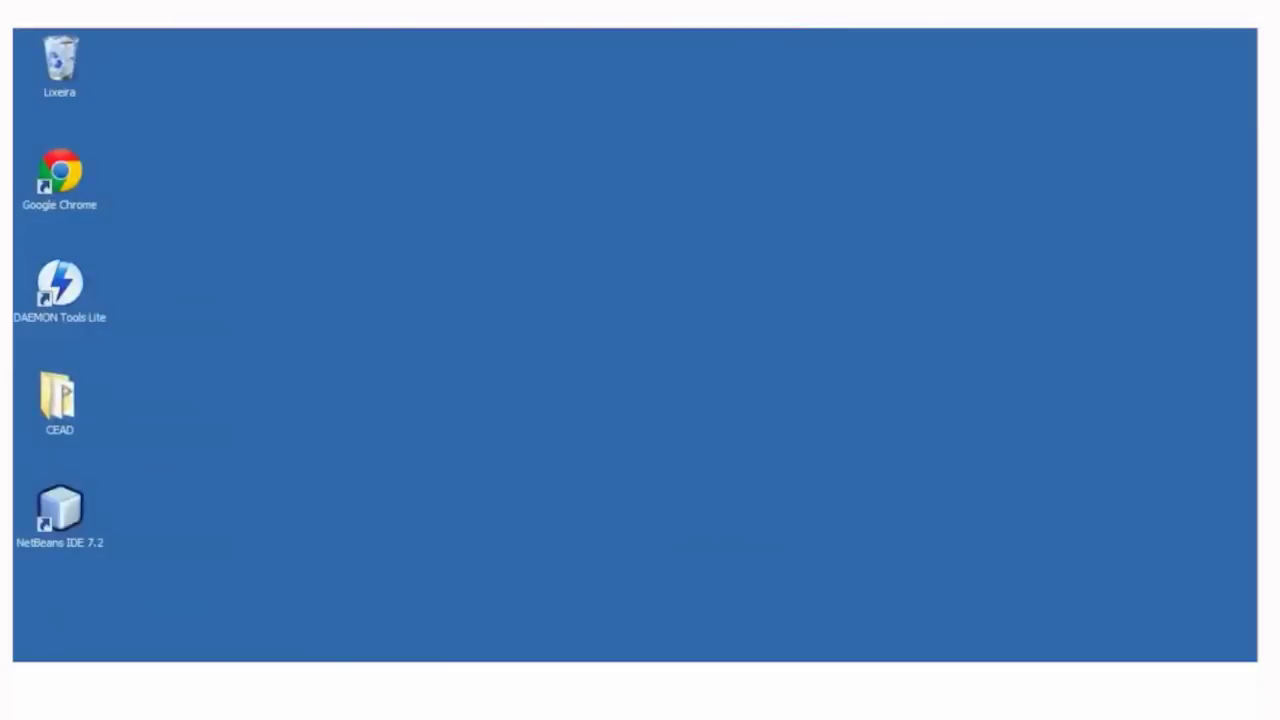
- Launch NetBeans IDE 7.2 from its desktop shortcut and open the New Project wizard
click(60, 510)
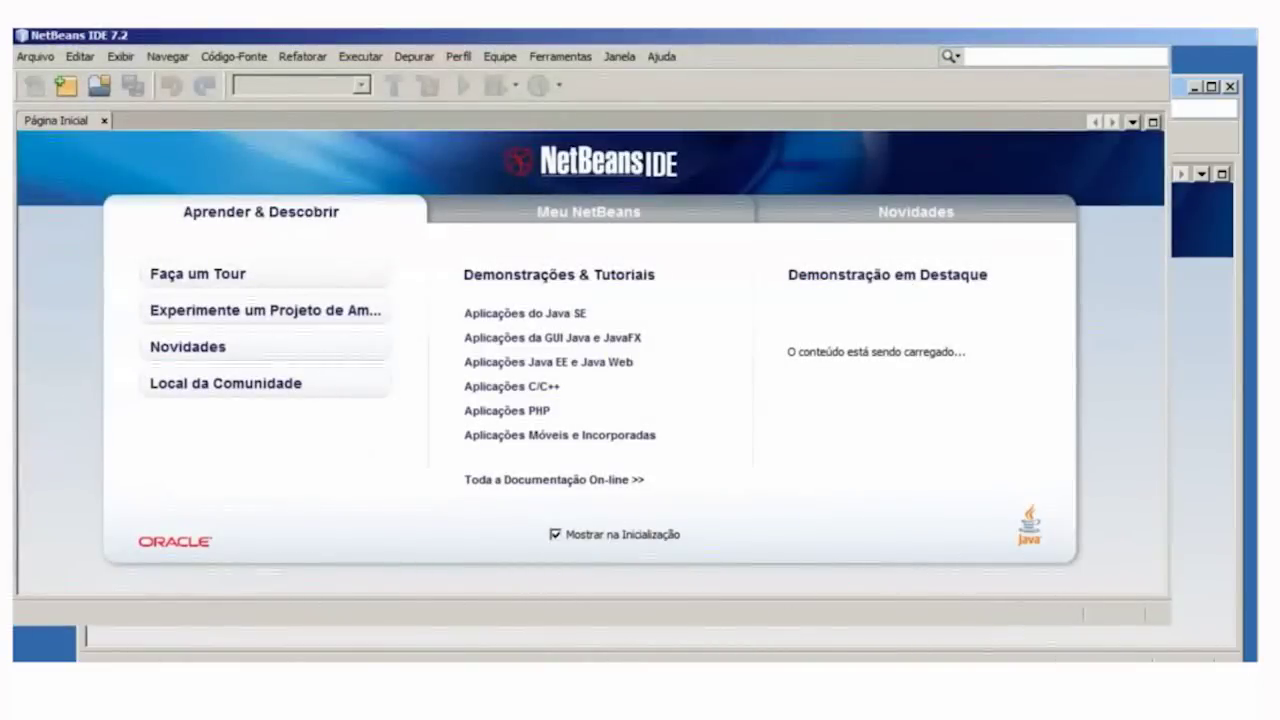
key(alt)
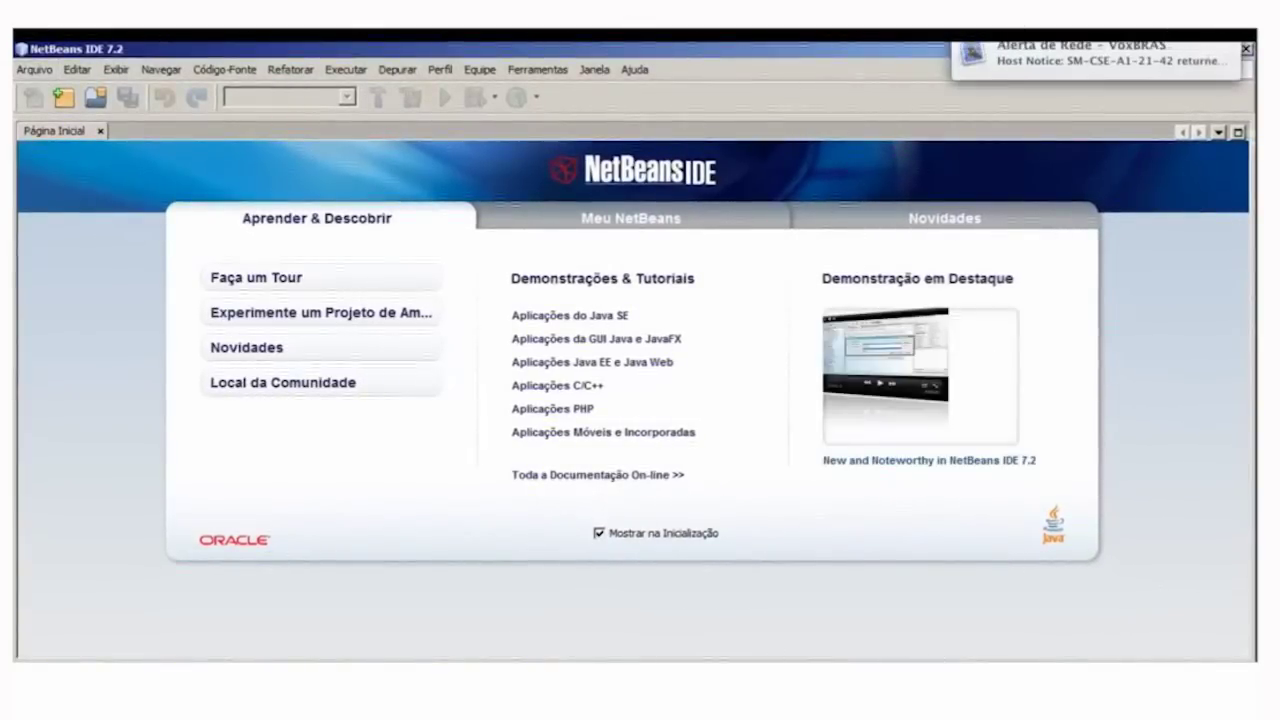
key(alt+a)
key(Escape)
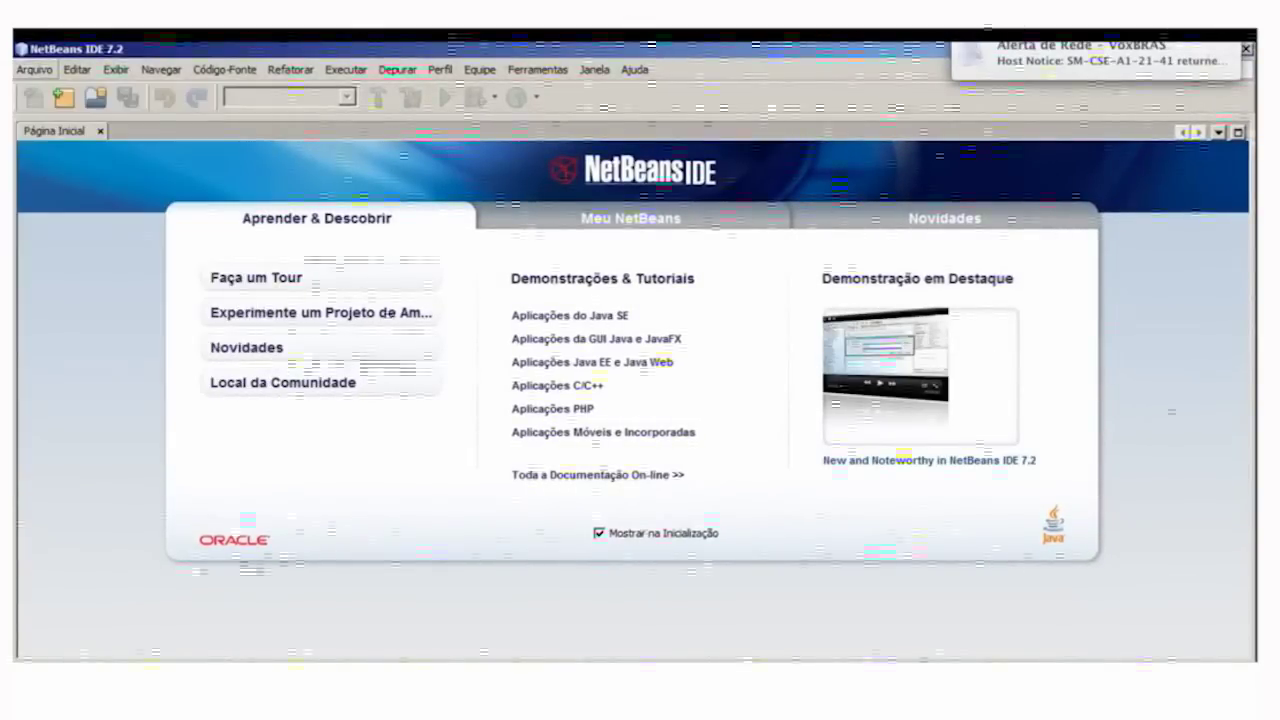
key(Down)
key(Escape)
key(Escape)
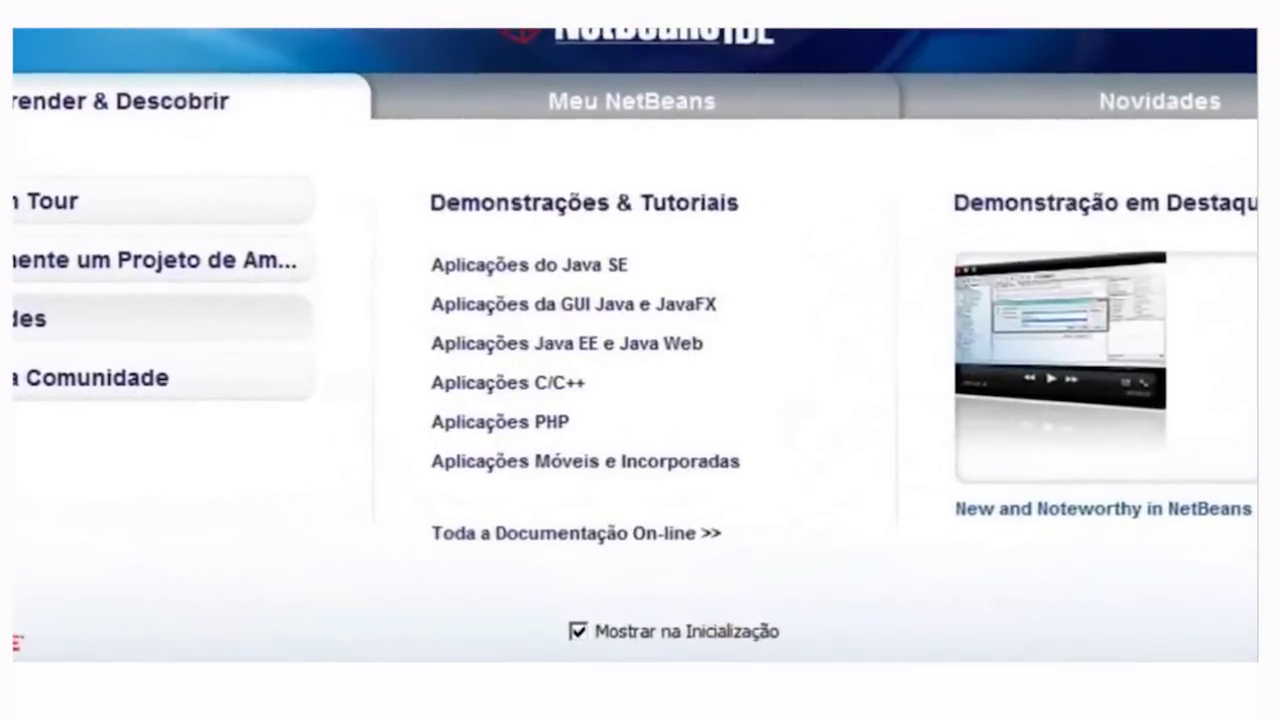
key(ctrl+shift+n)
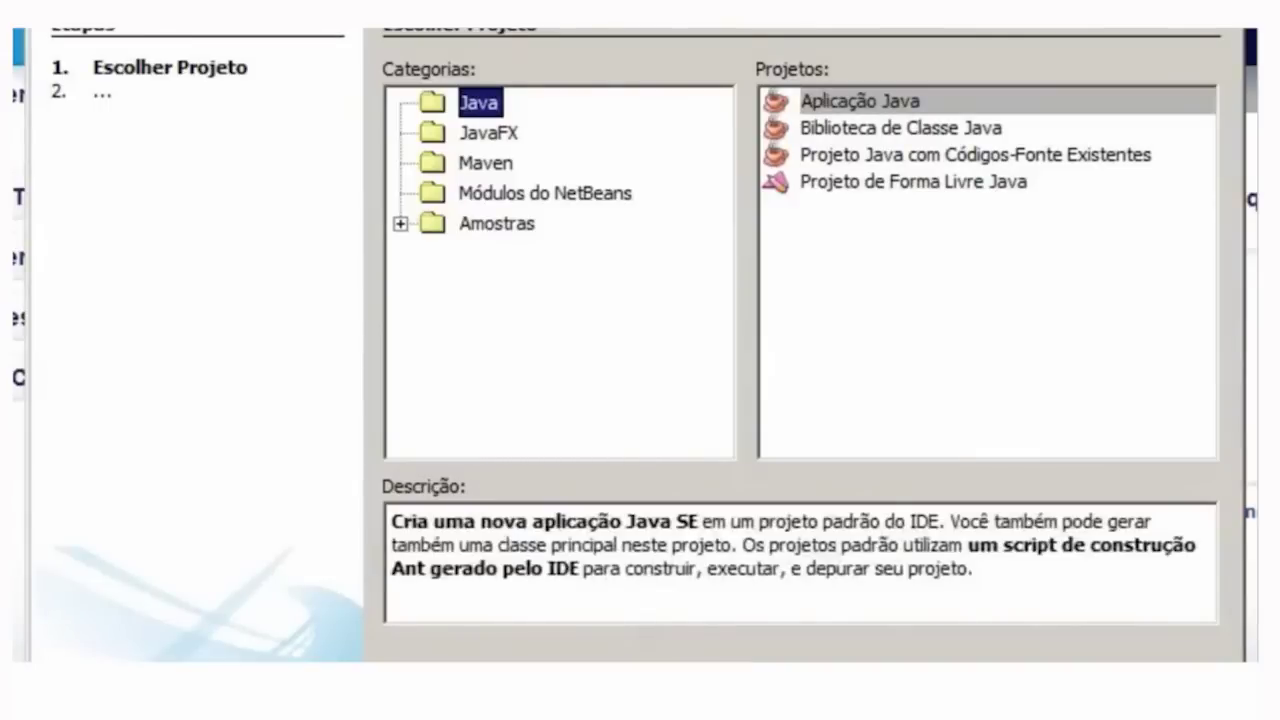
- Choose Aplicação Java as the project type and advance to naming
key(Tab)
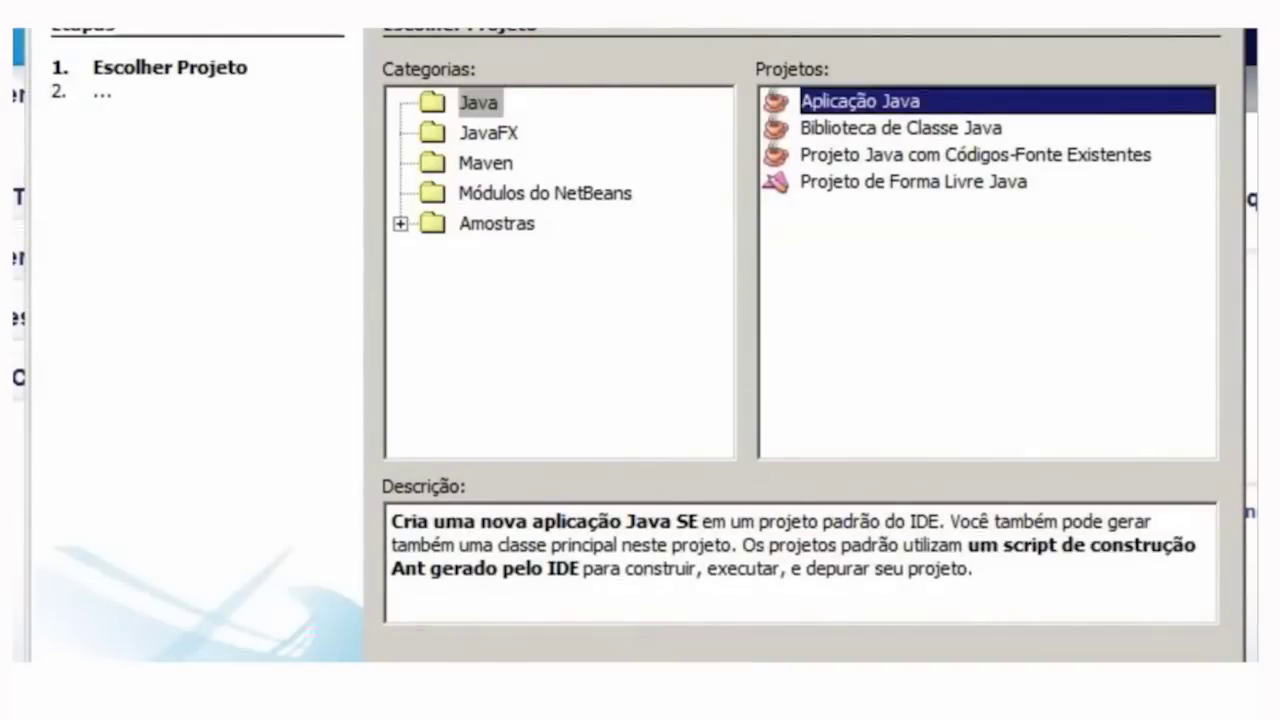
key(Tab)
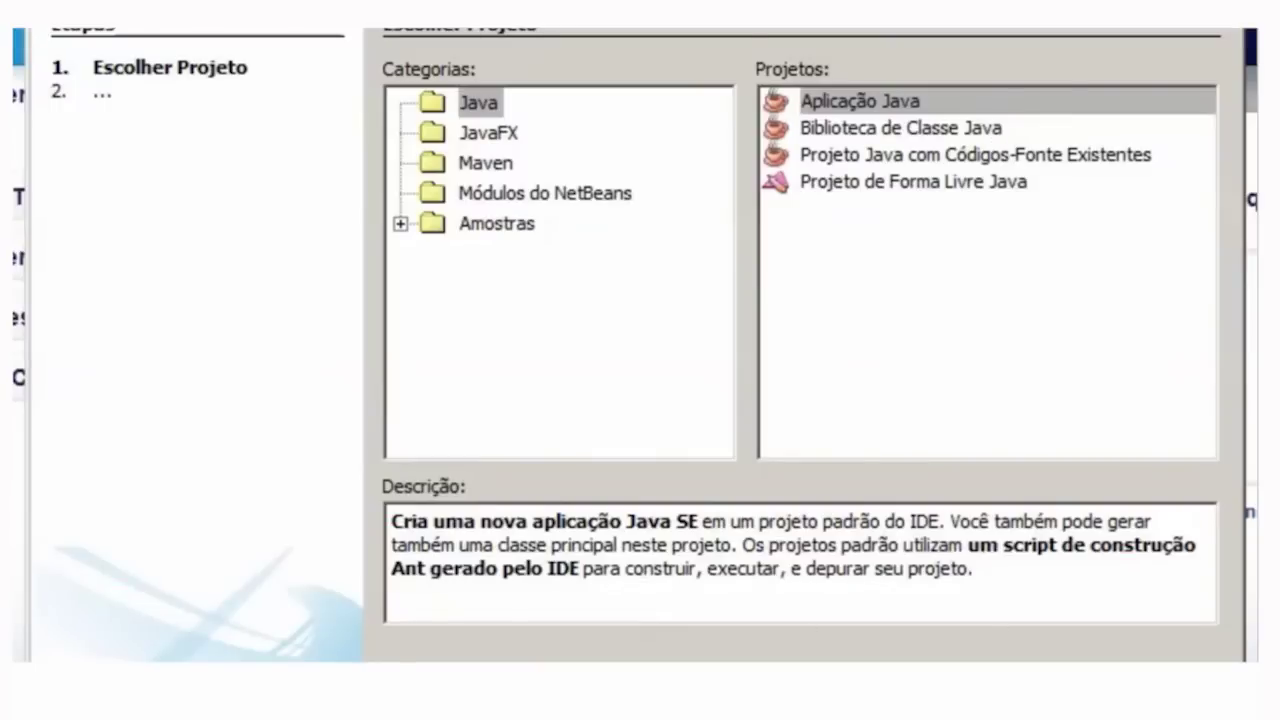
key(Return)
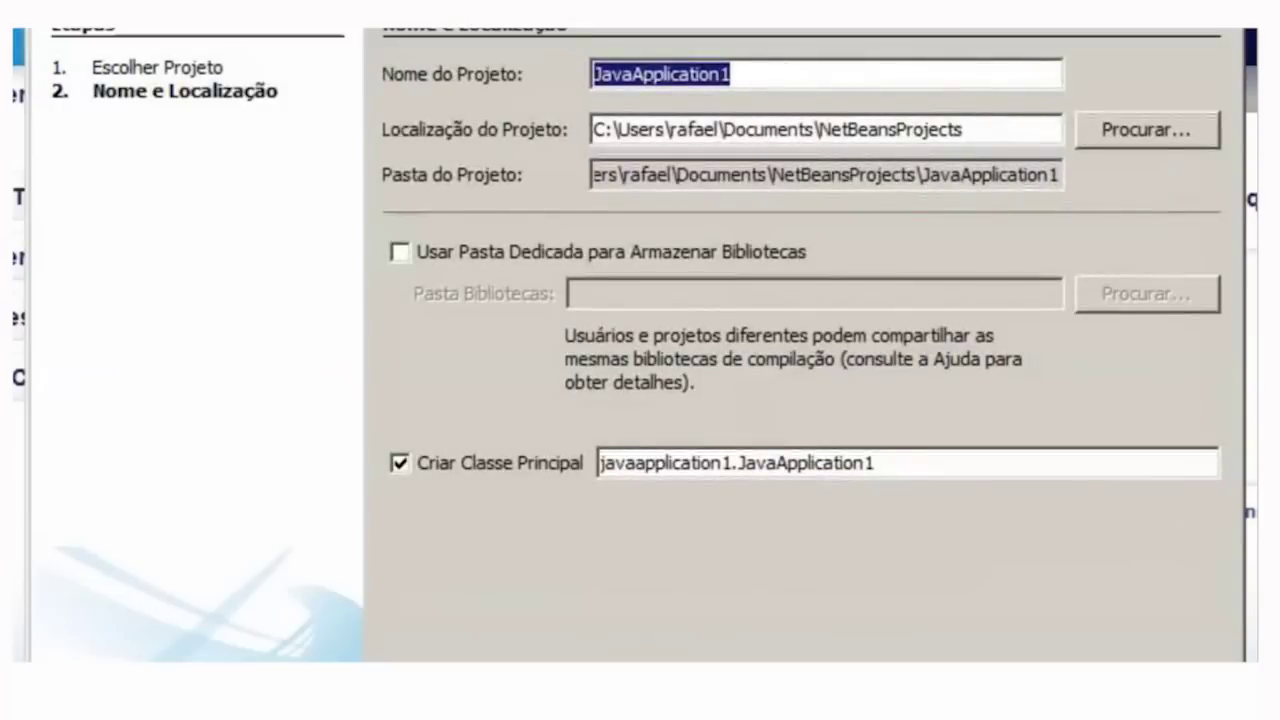
- Name the project CEAD2012, untick creating a main class, and finish
key(End)
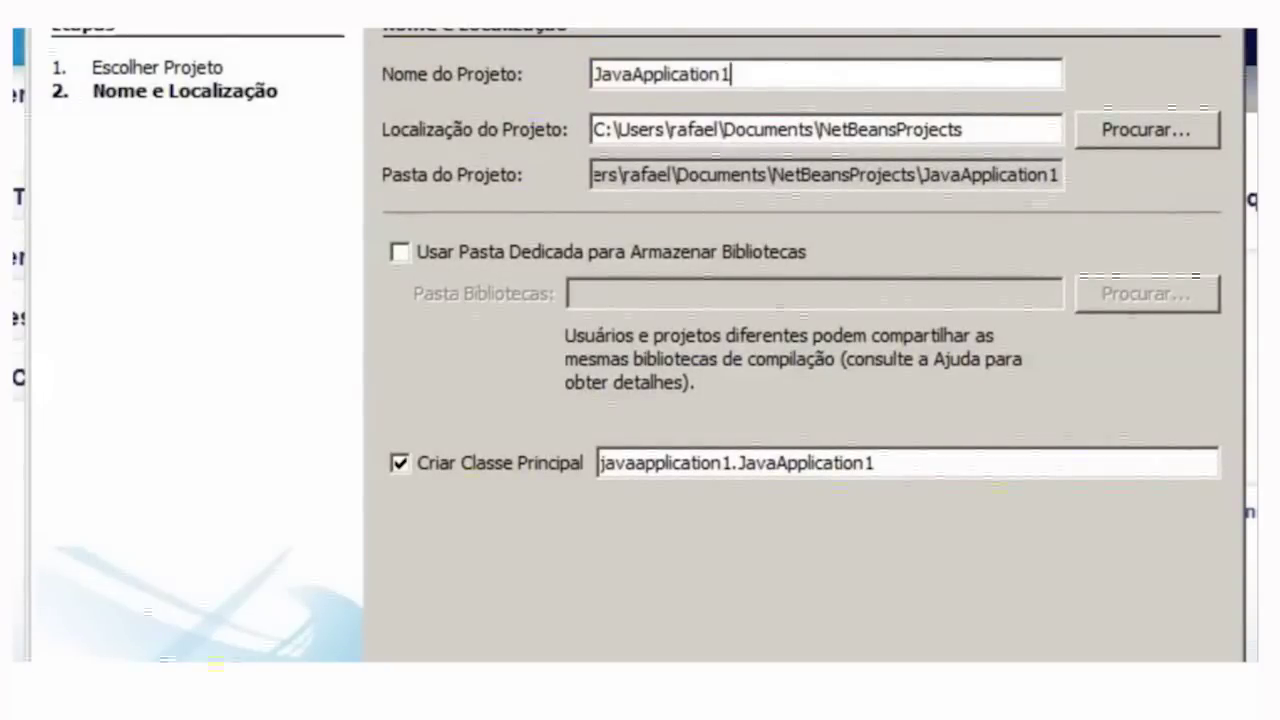
key(shift+Home)
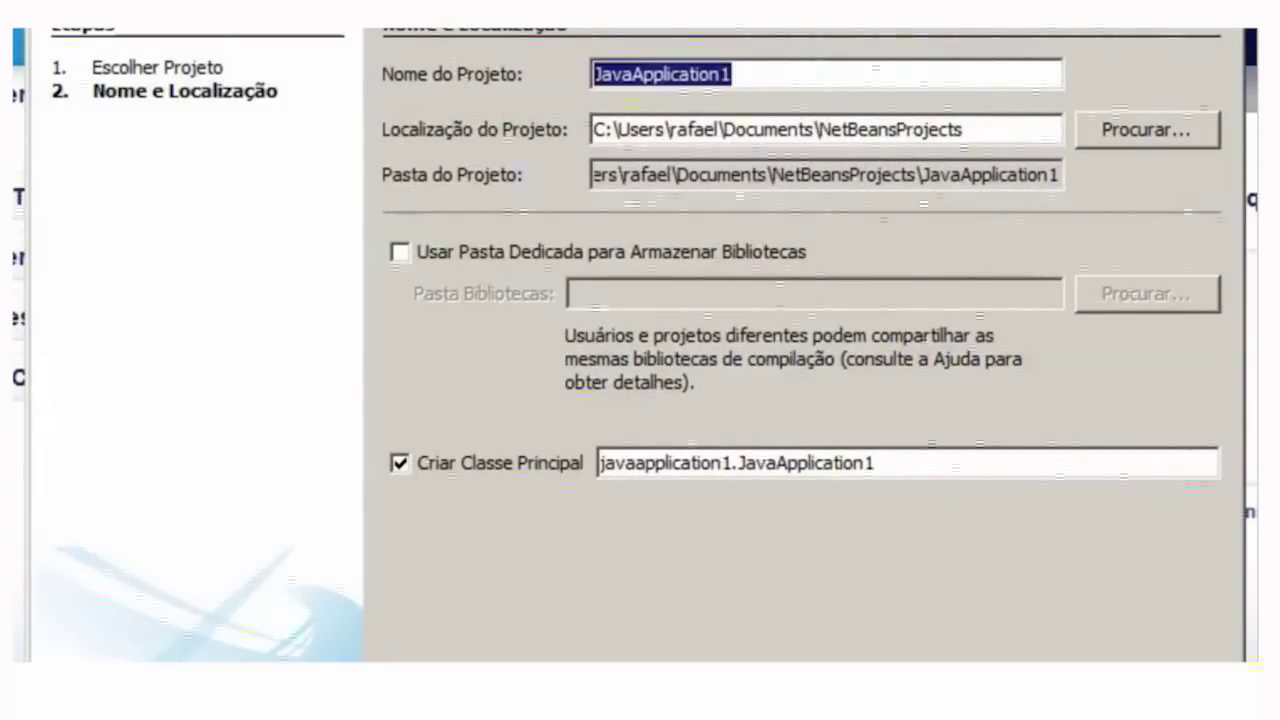
text(CEAD2)
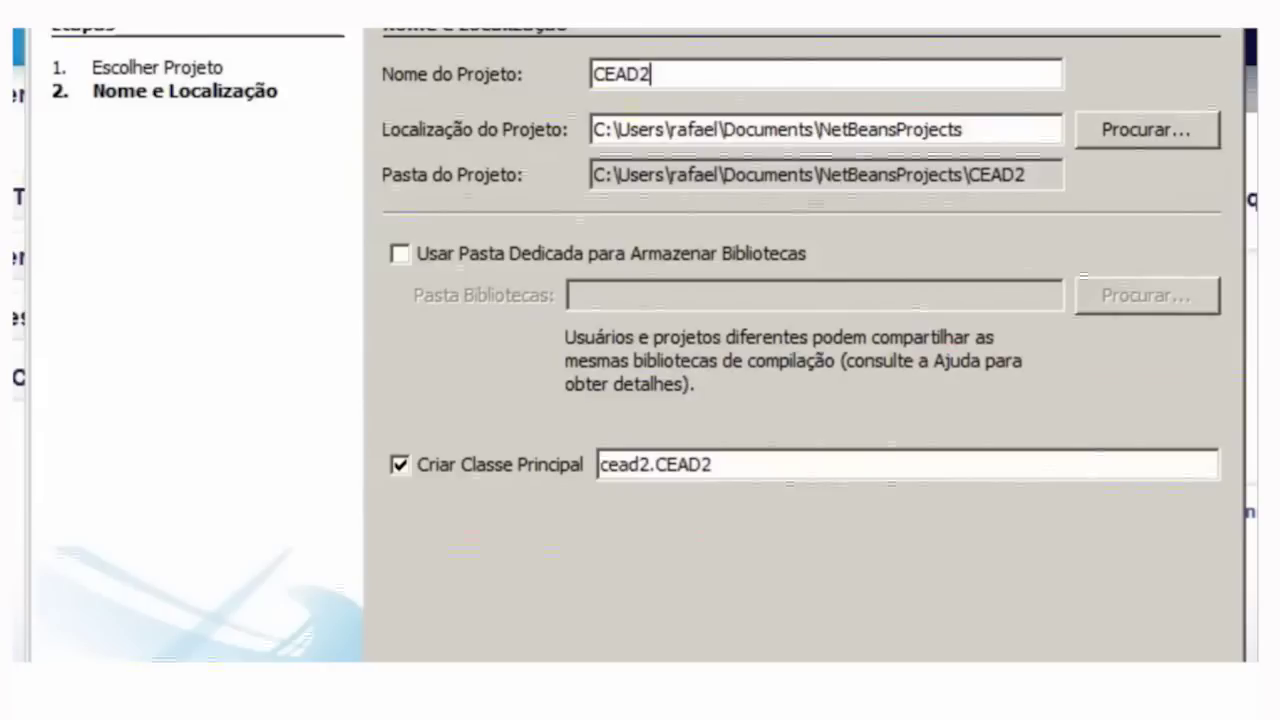
text(012)
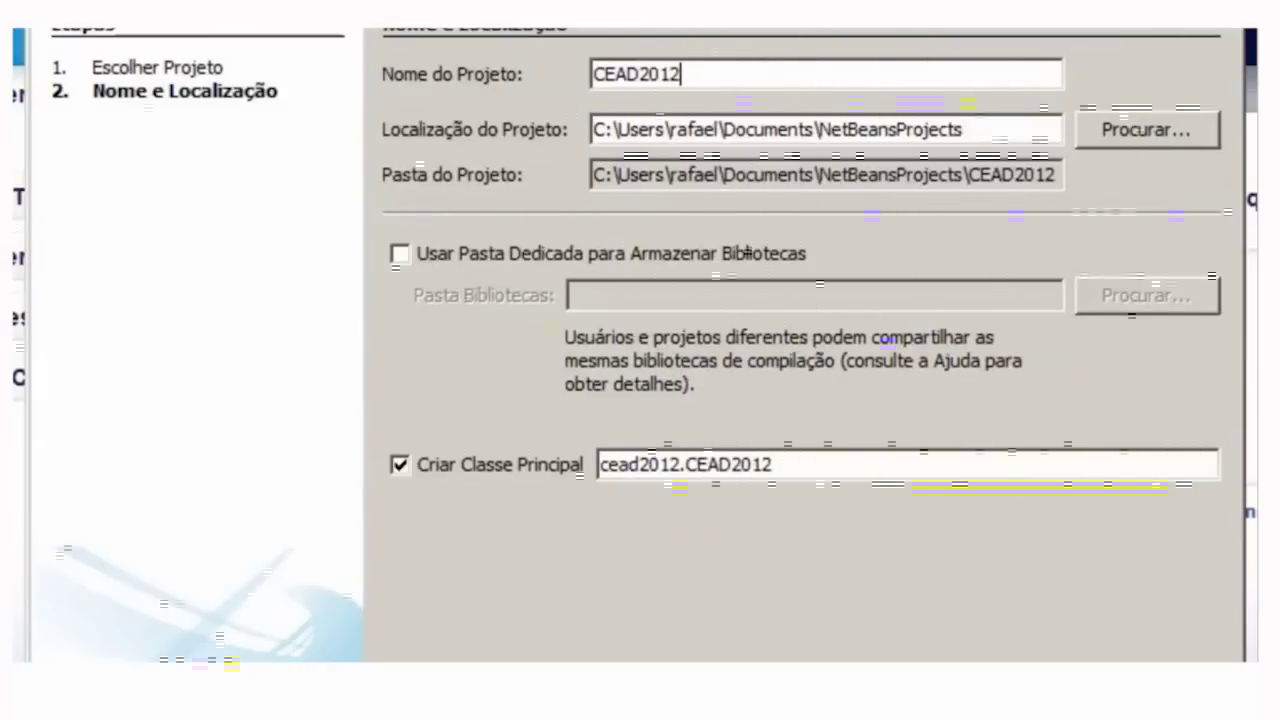
click(500, 465)
key(space)
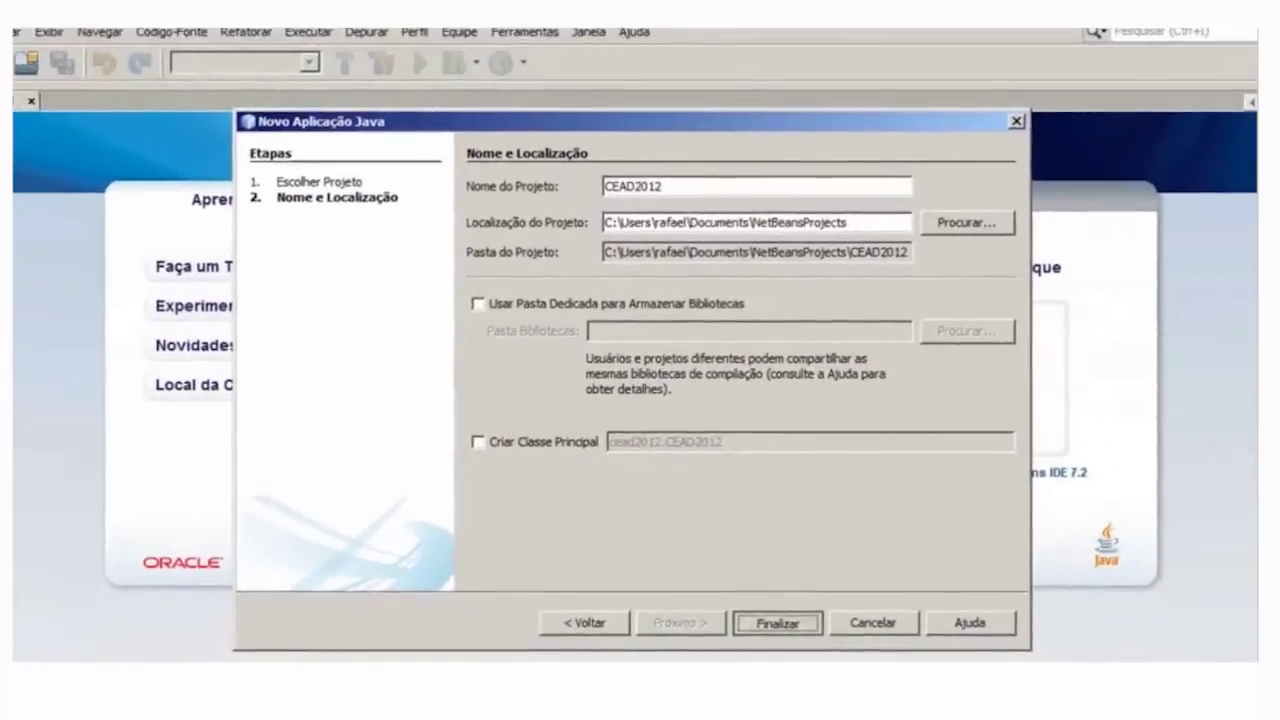
key(Return)
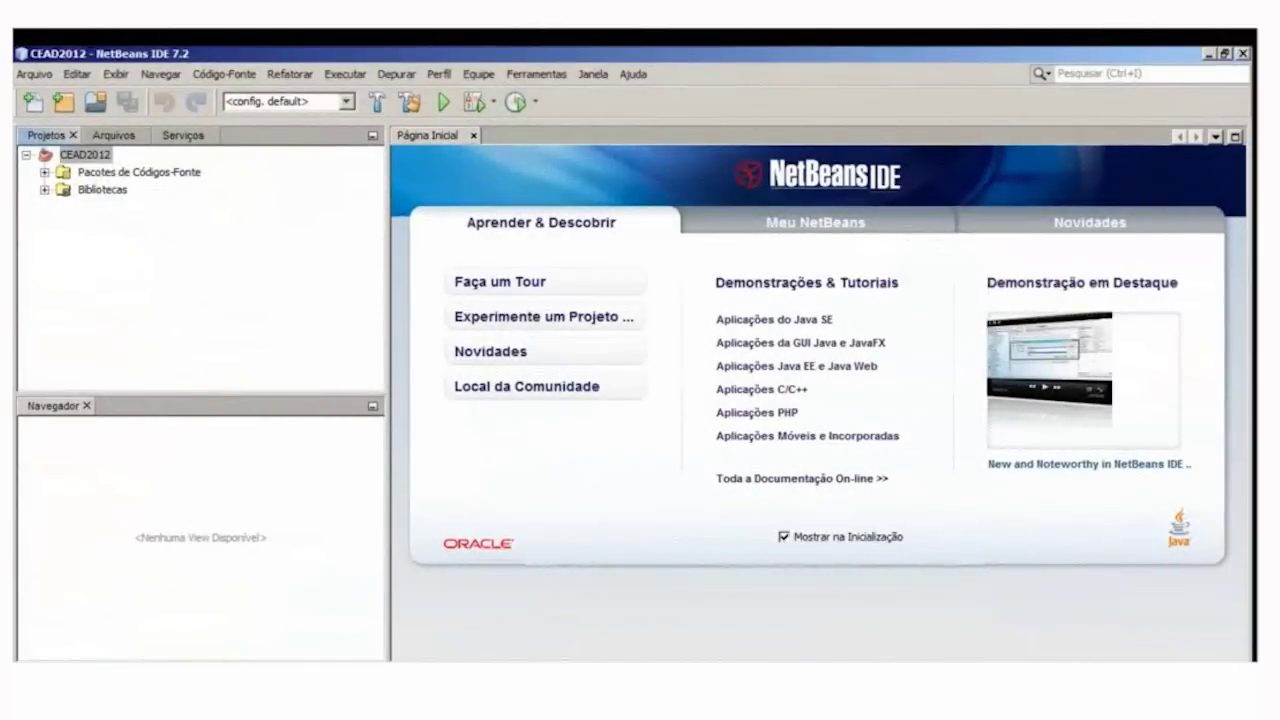
- Expand CEAD2012's Pacotes de Códigos-Fonte and start a new Java package there
click(44, 172)
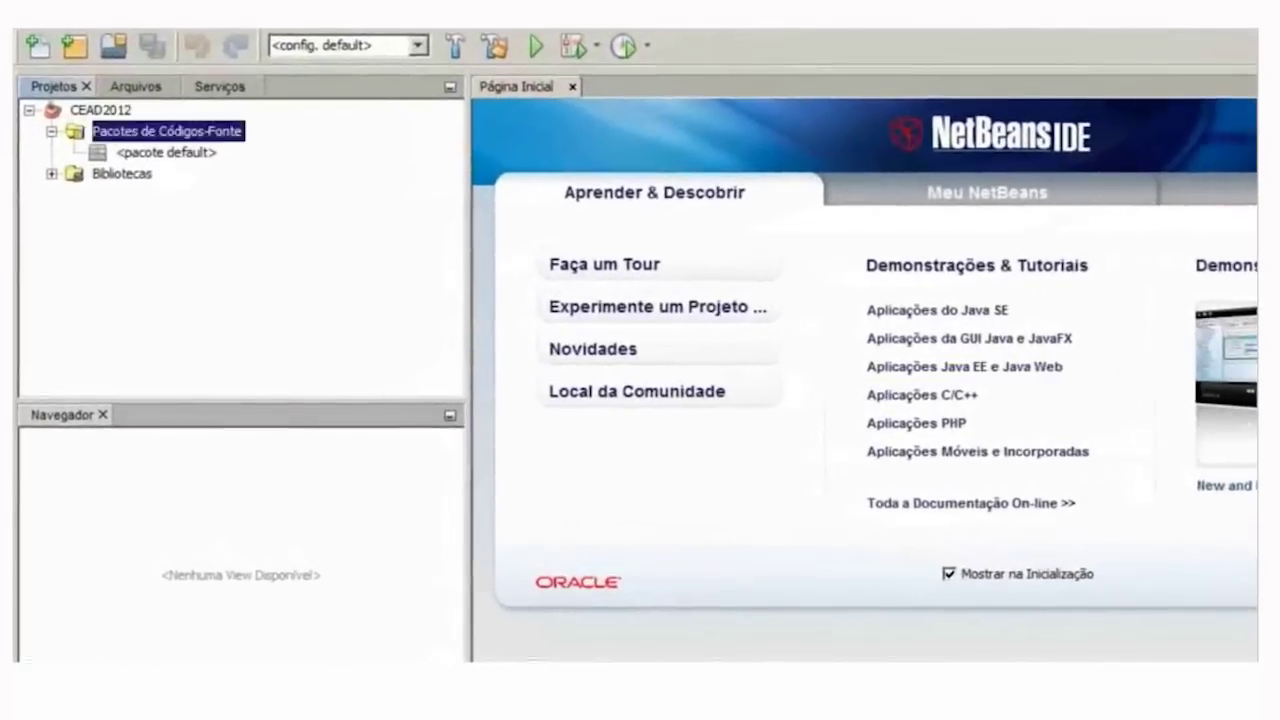
click(155, 147)
right_click(145, 119)
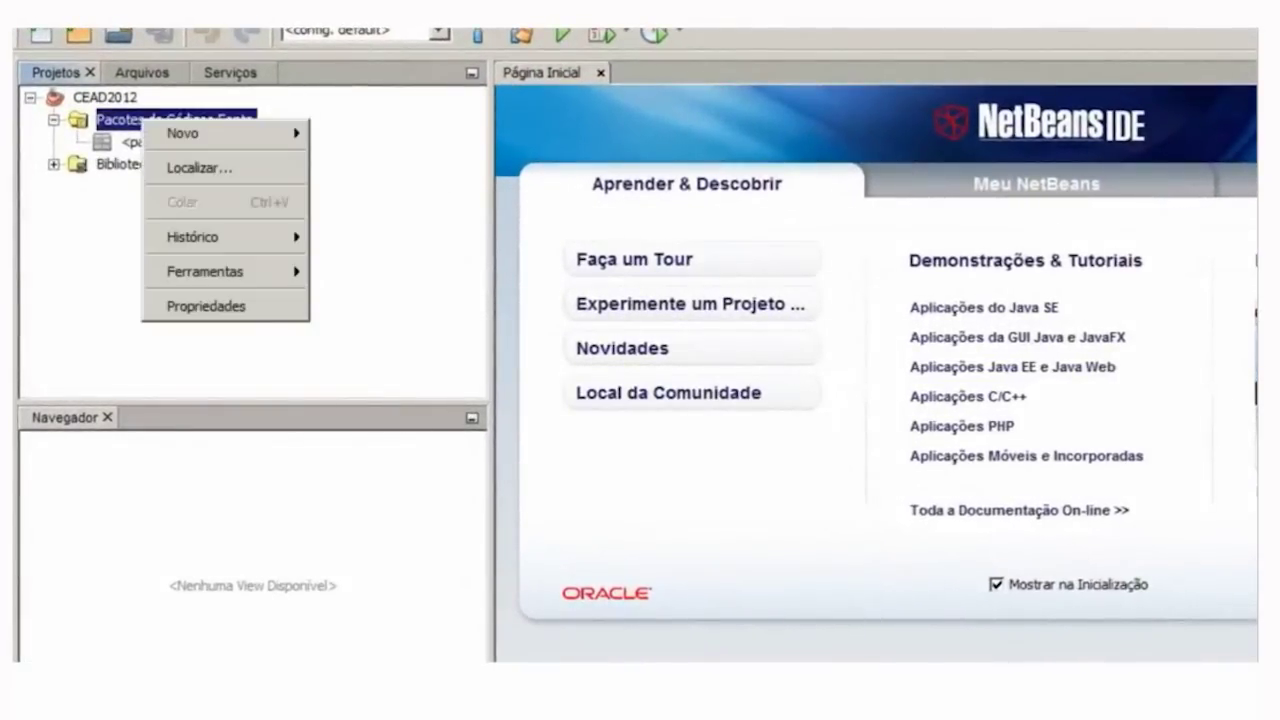
mouse_move(230, 133)
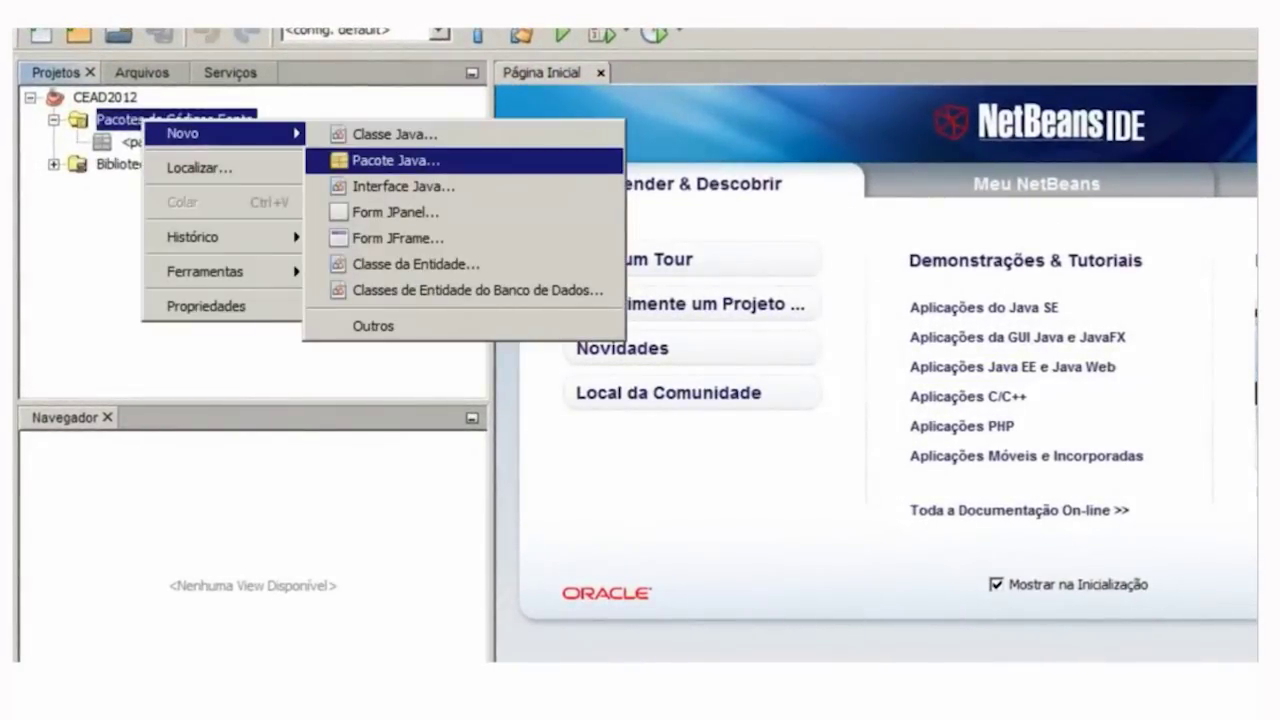
click(396, 160)
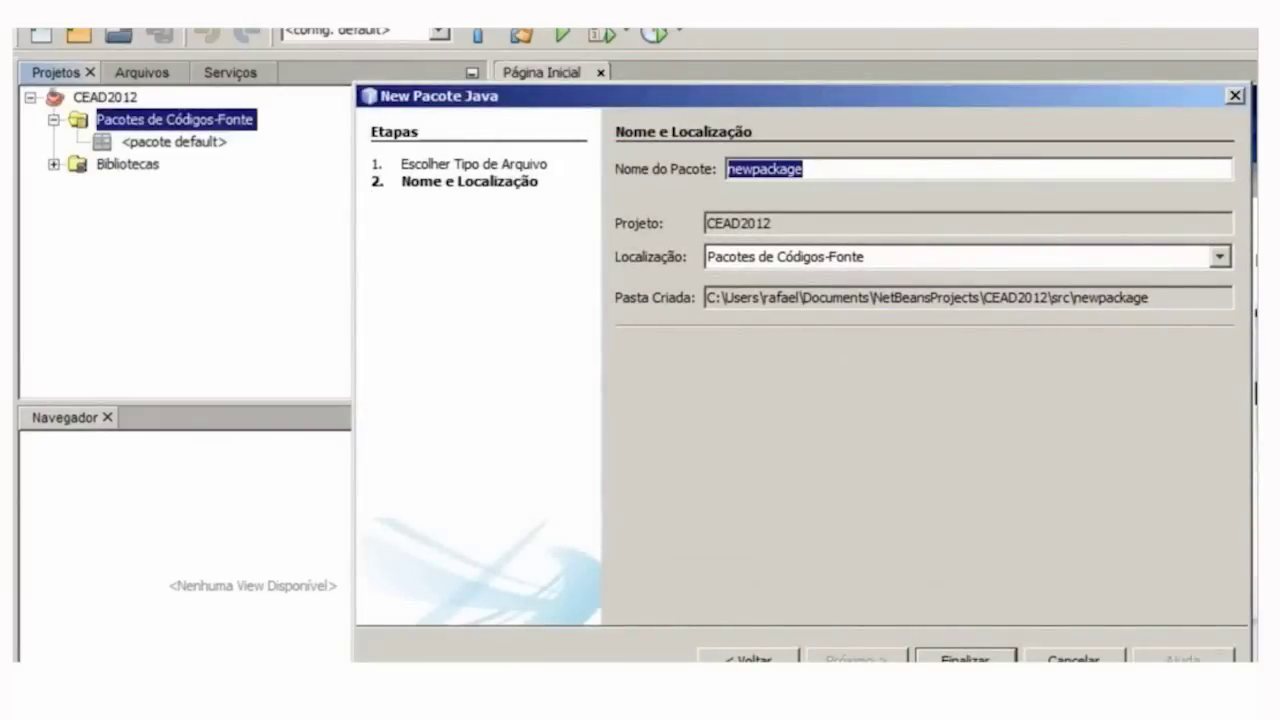
- Name the new package 'views' instead of 'interface' and create it
text(interface)
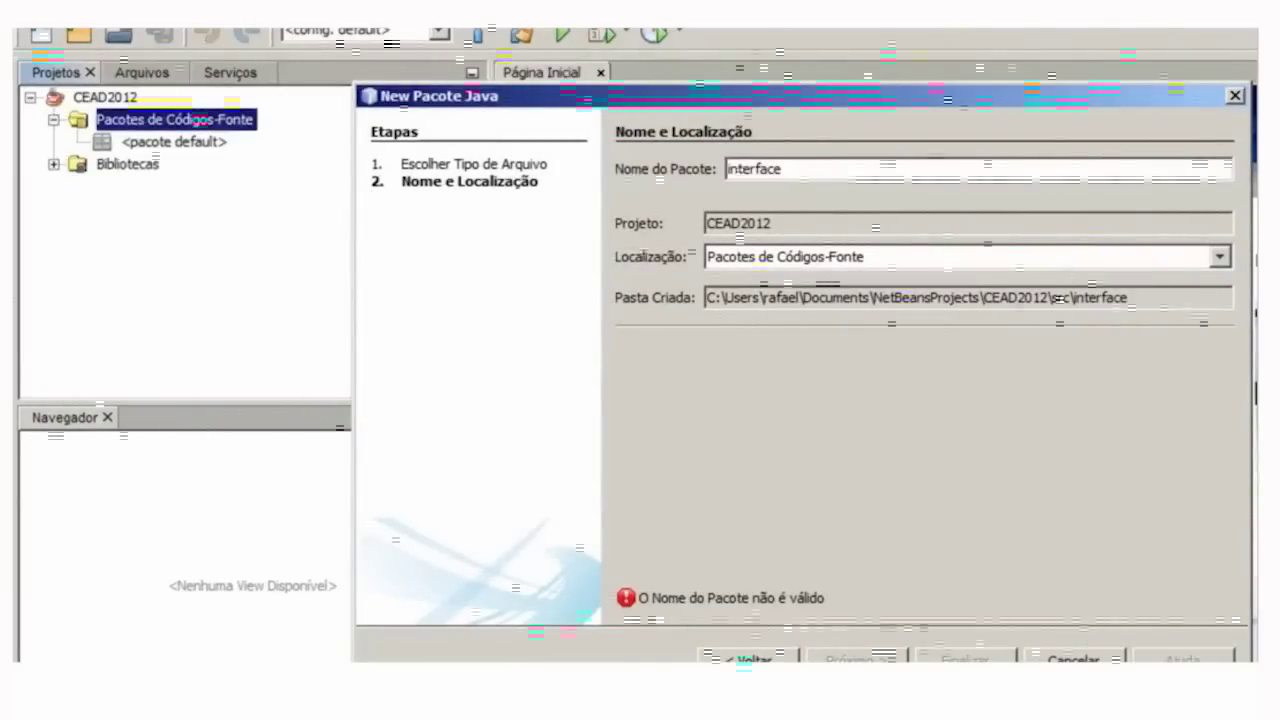
key(ctrl+a)
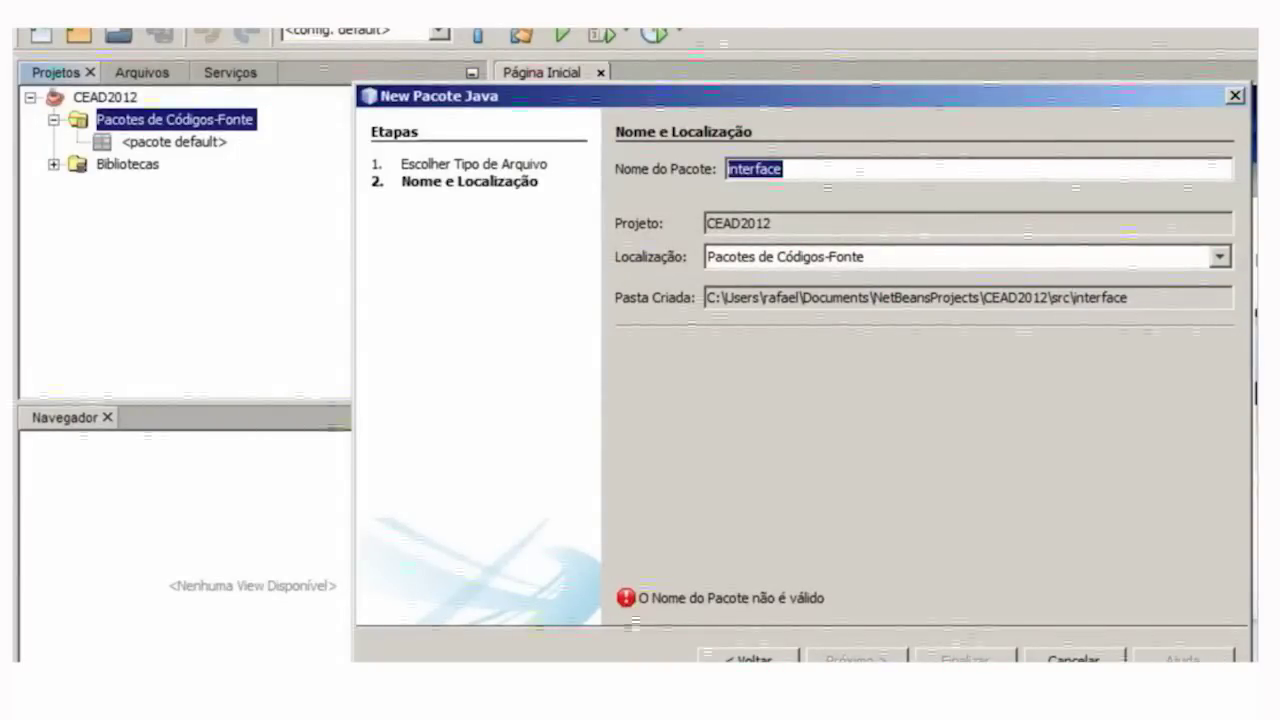
text(views)
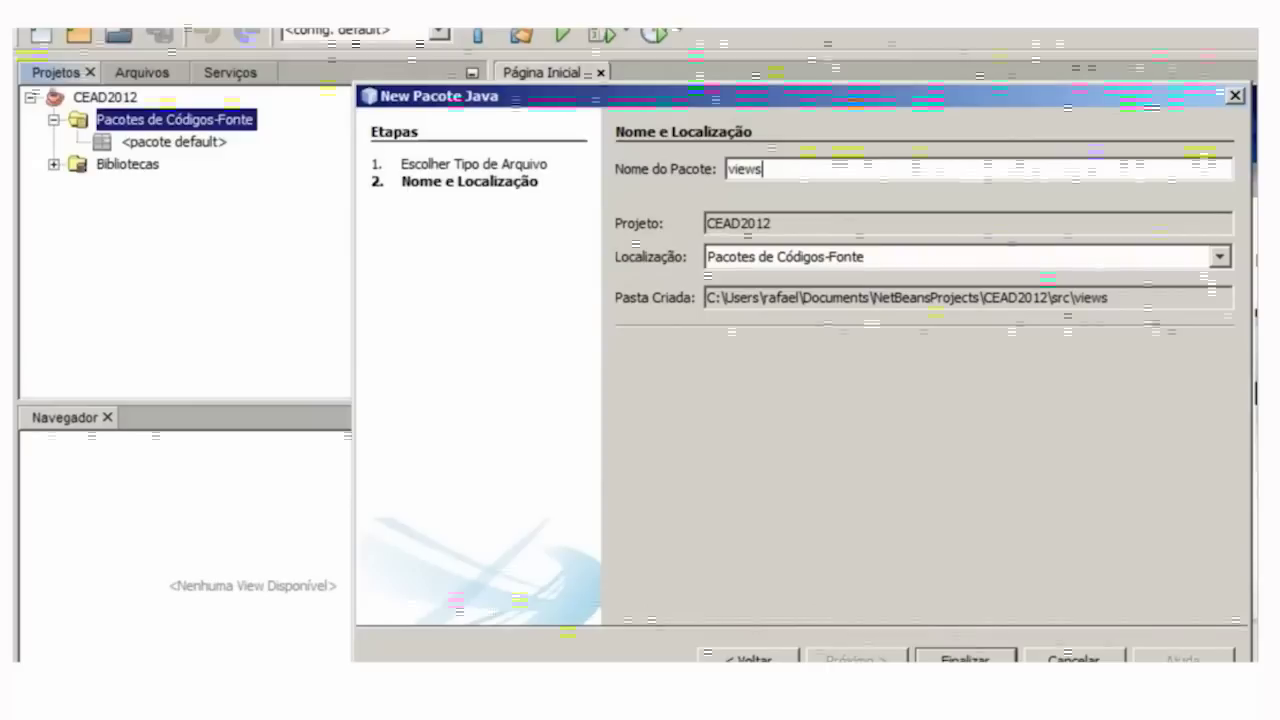
key(Return)
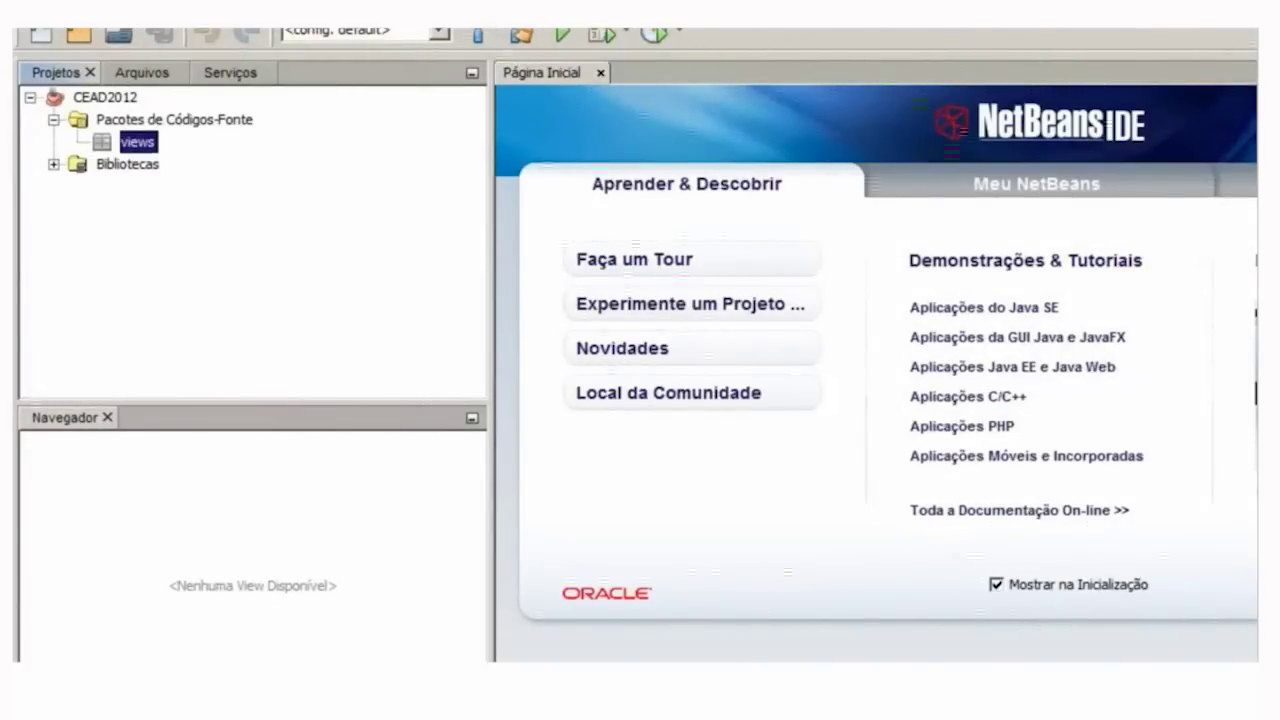
key(alt+f)
- Bring up the Start menu's full program list and expand the PostgreSQL 9.1 group
key(Escape)
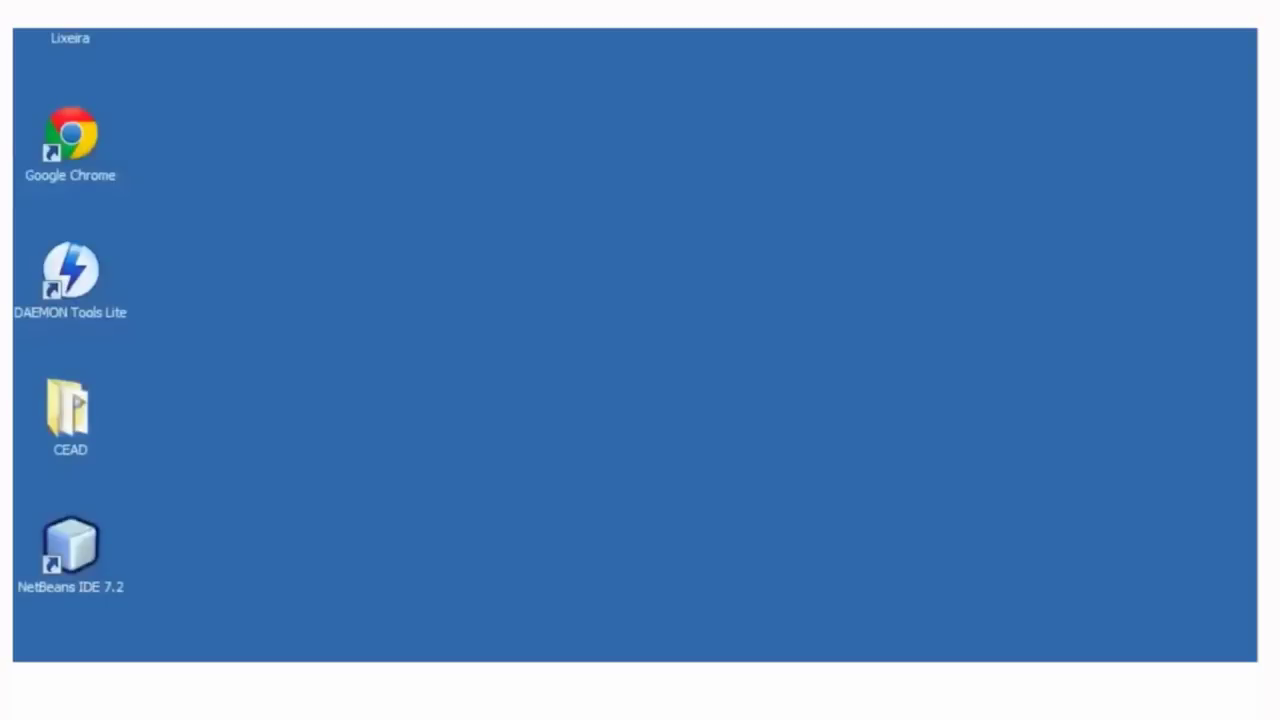
key(super)
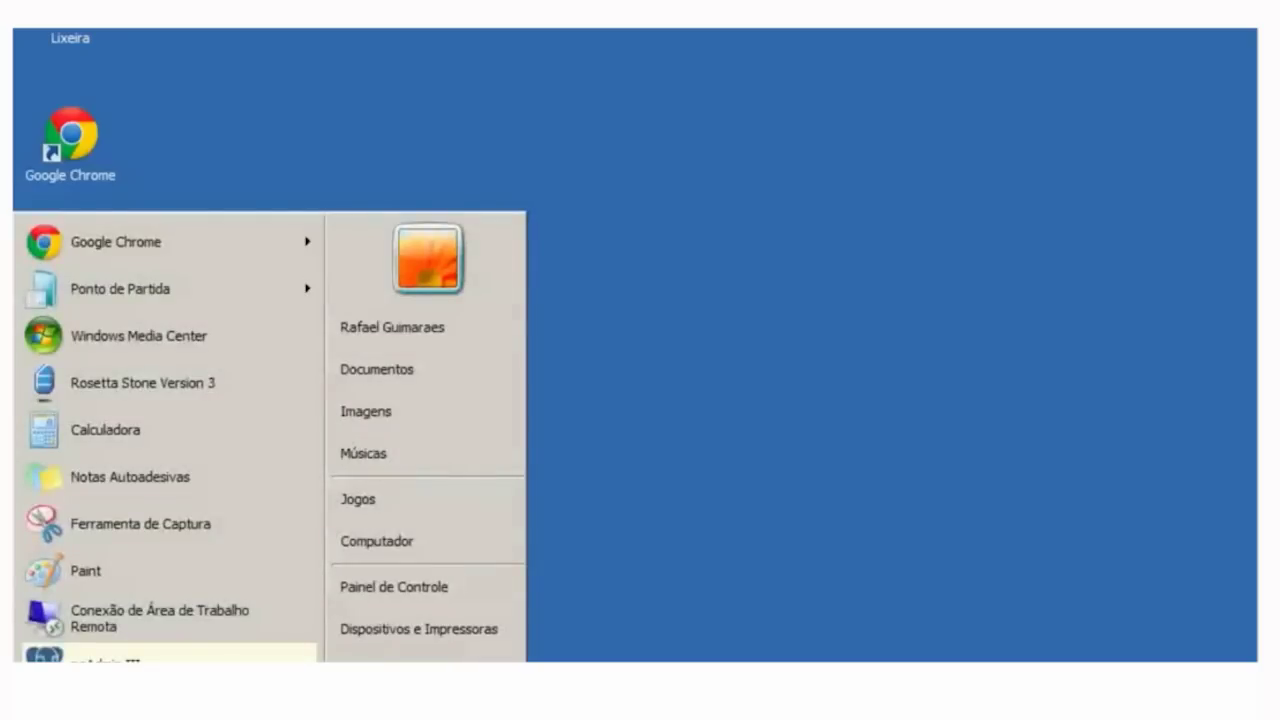
key(Up)
key(Right)
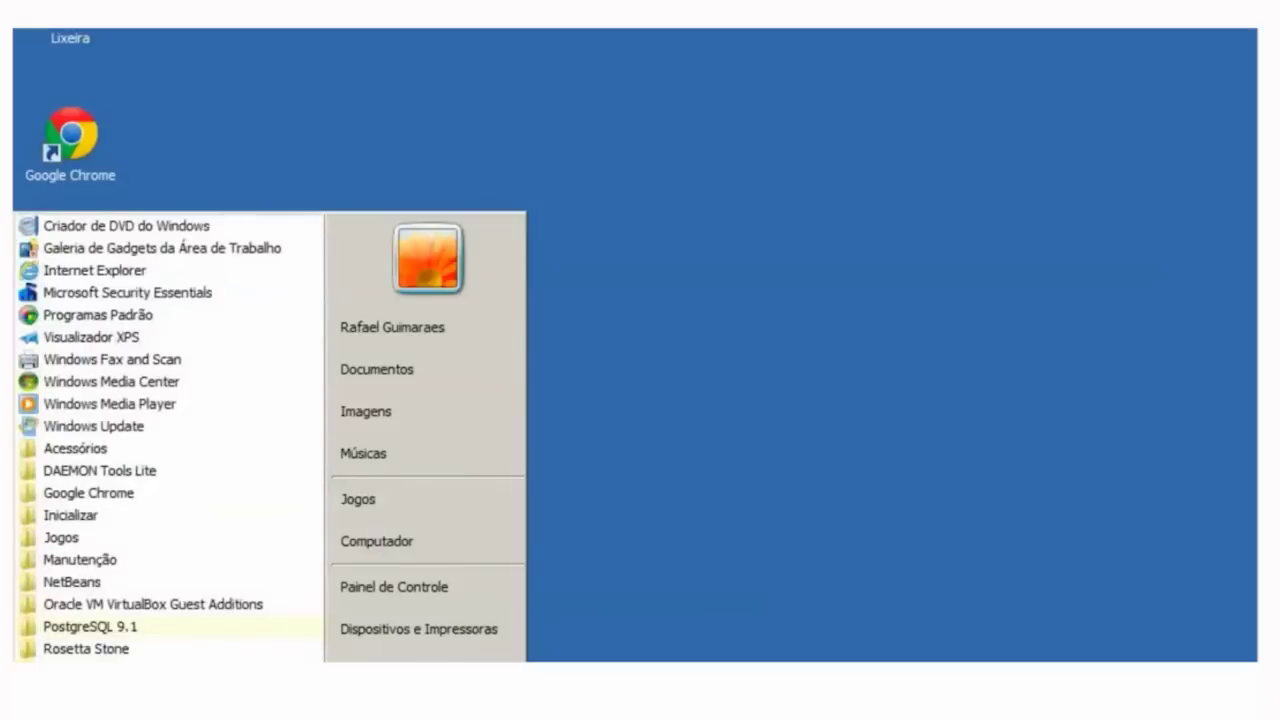
key(Up)
key(Up)
key(Right)
key(Down)
key(Down)
key(Down)
key(Up)
- Browse the PostgreSQL 9.1 entries and documentation, then launch pgAdmin III
key(Down)
key(Down)
key(Down)
key(Up)
key(Down)
key(Up)
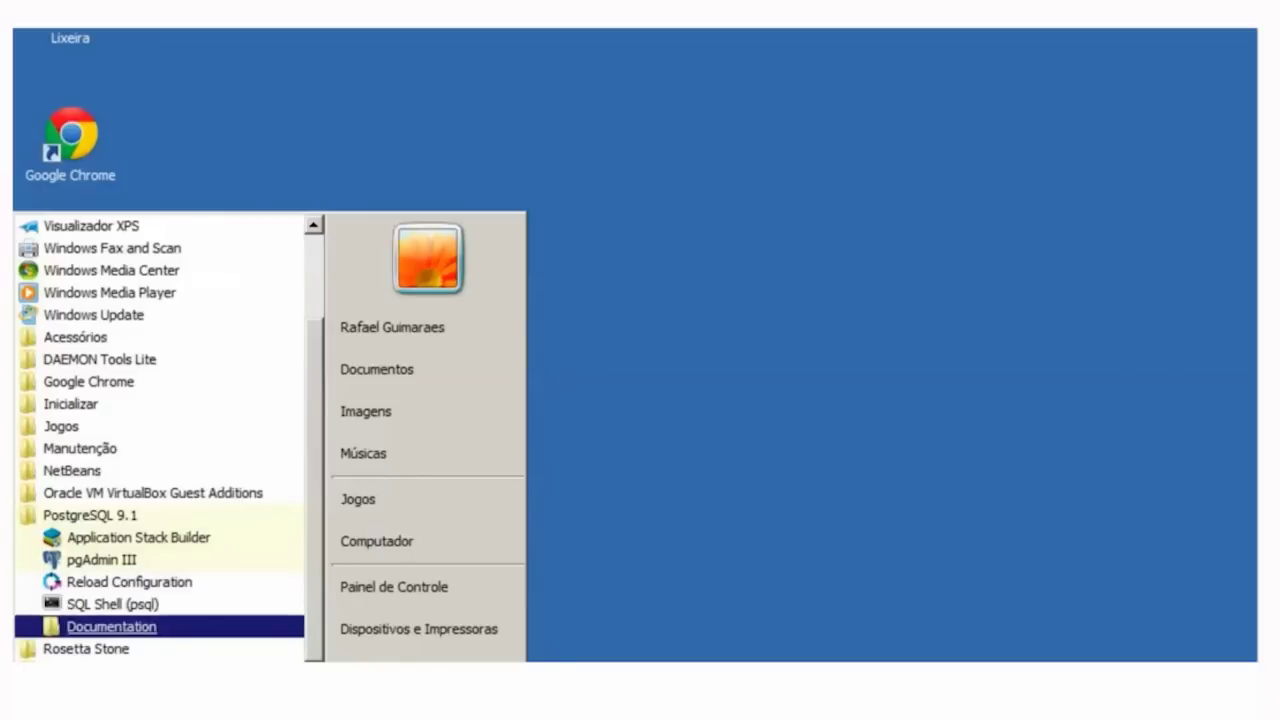
key(Up)
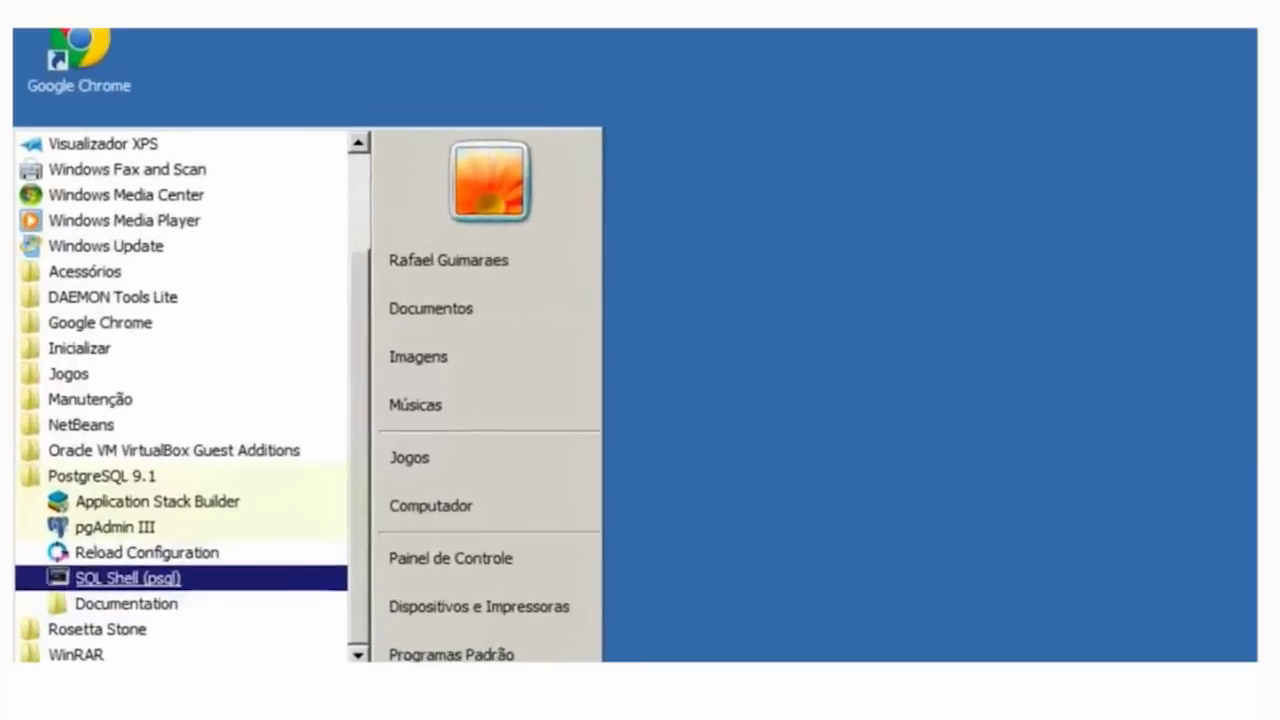
key(Up)
key(Up)
key(Up)
key(Up)
key(Down)
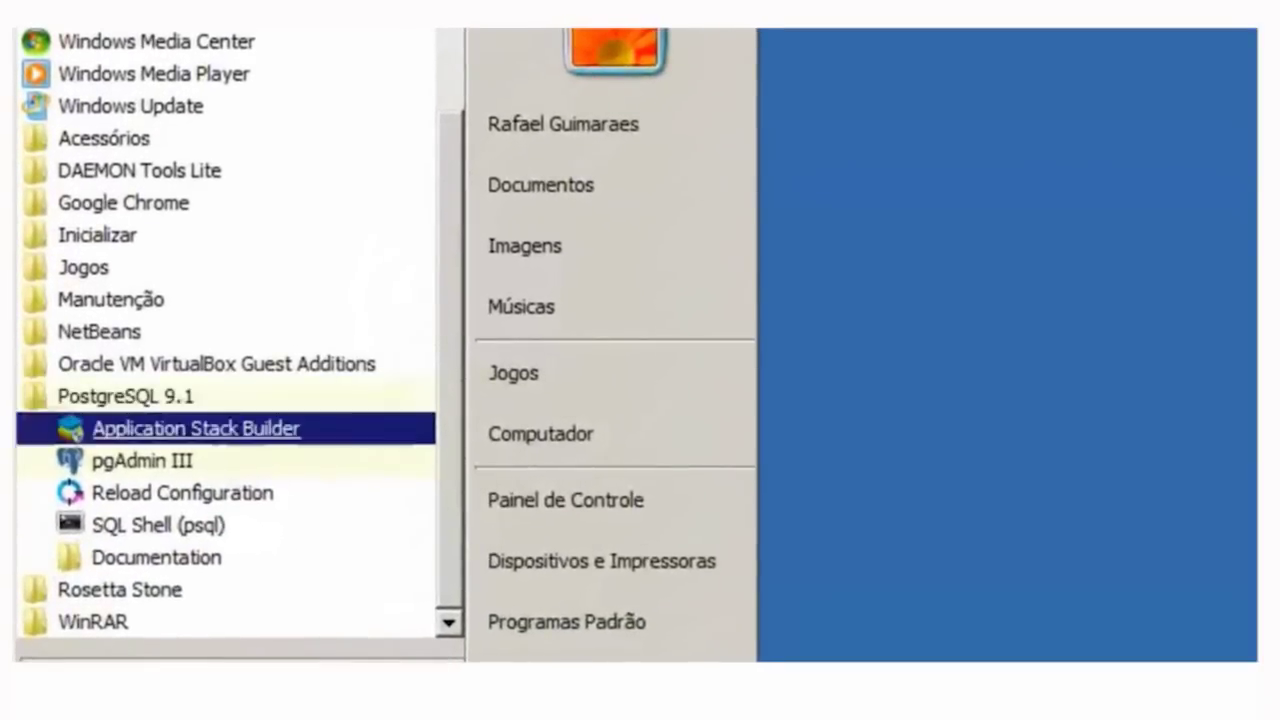
key(Down)
key(Down)
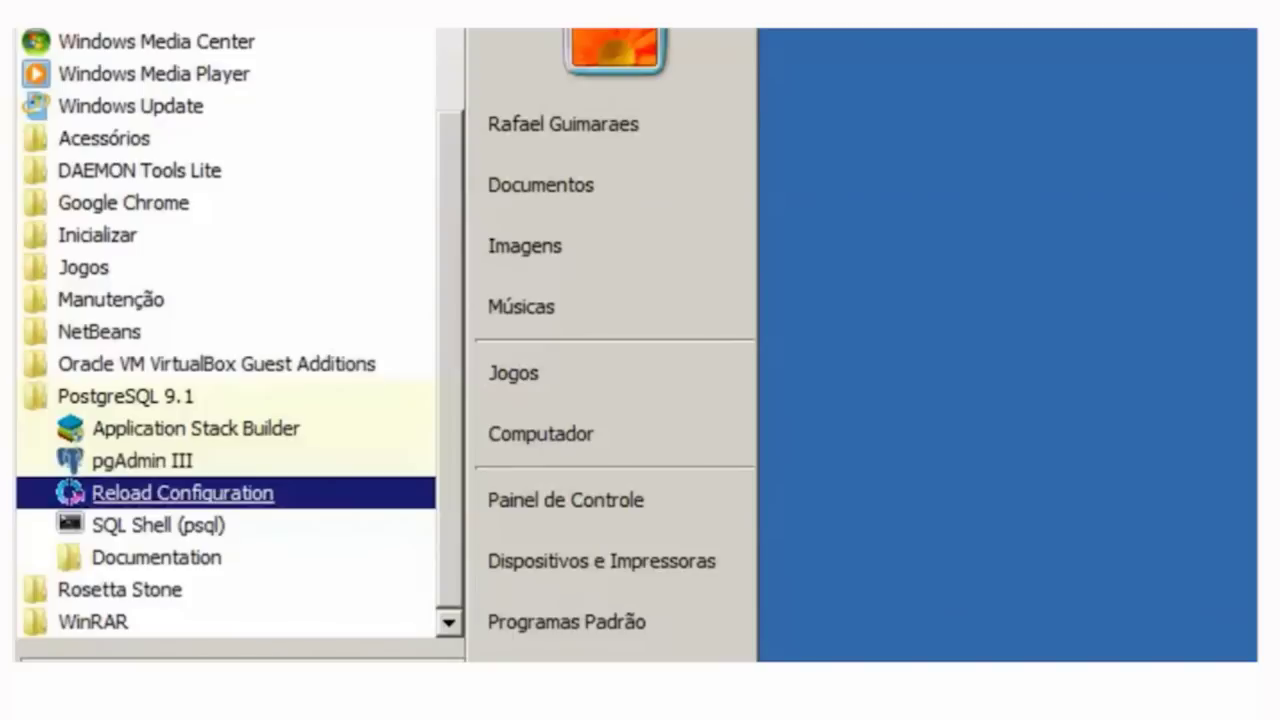
key(Down)
key(Down)
key(Right)
key(Down)
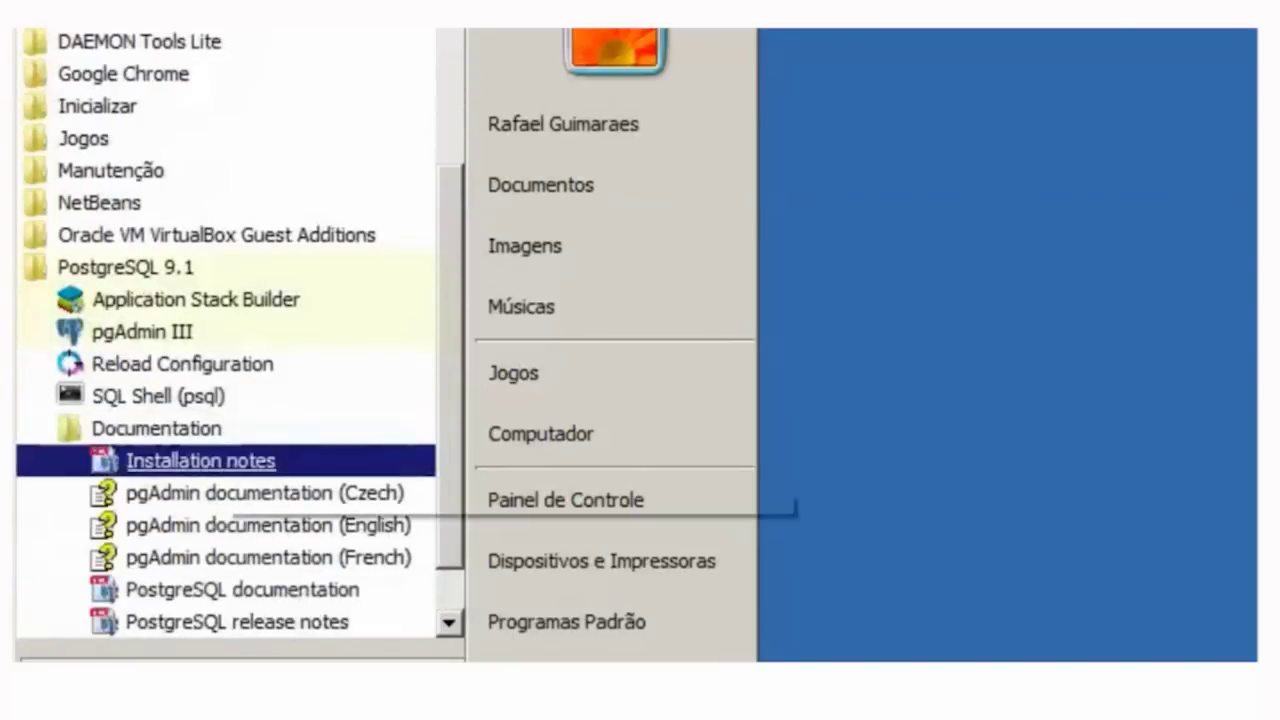
key(Up)
key(Up)
key(Up)
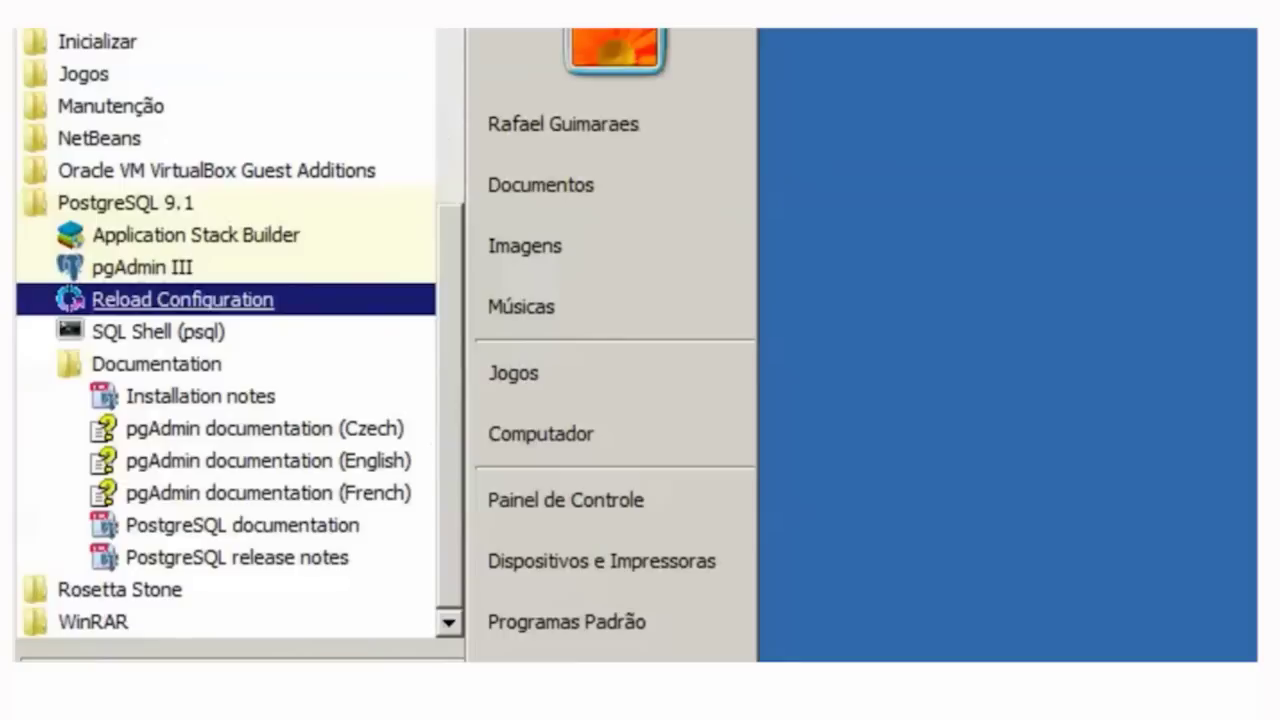
key(Up)
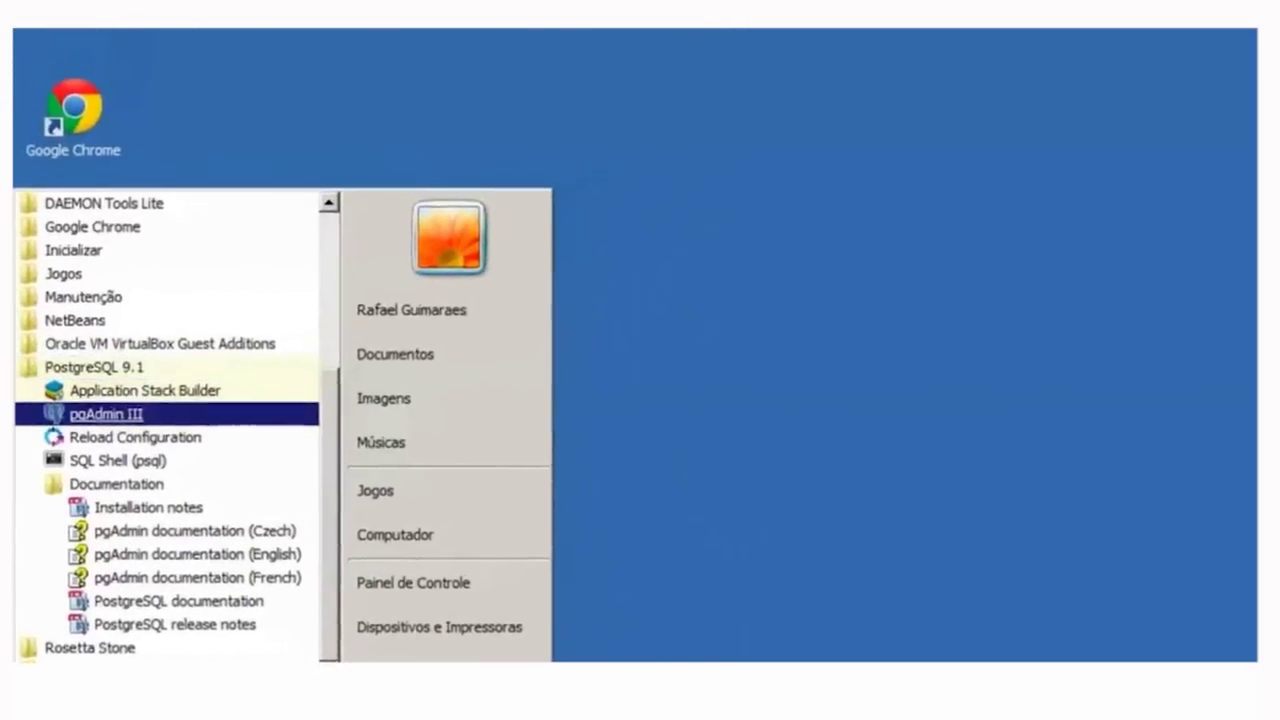
key(Return)
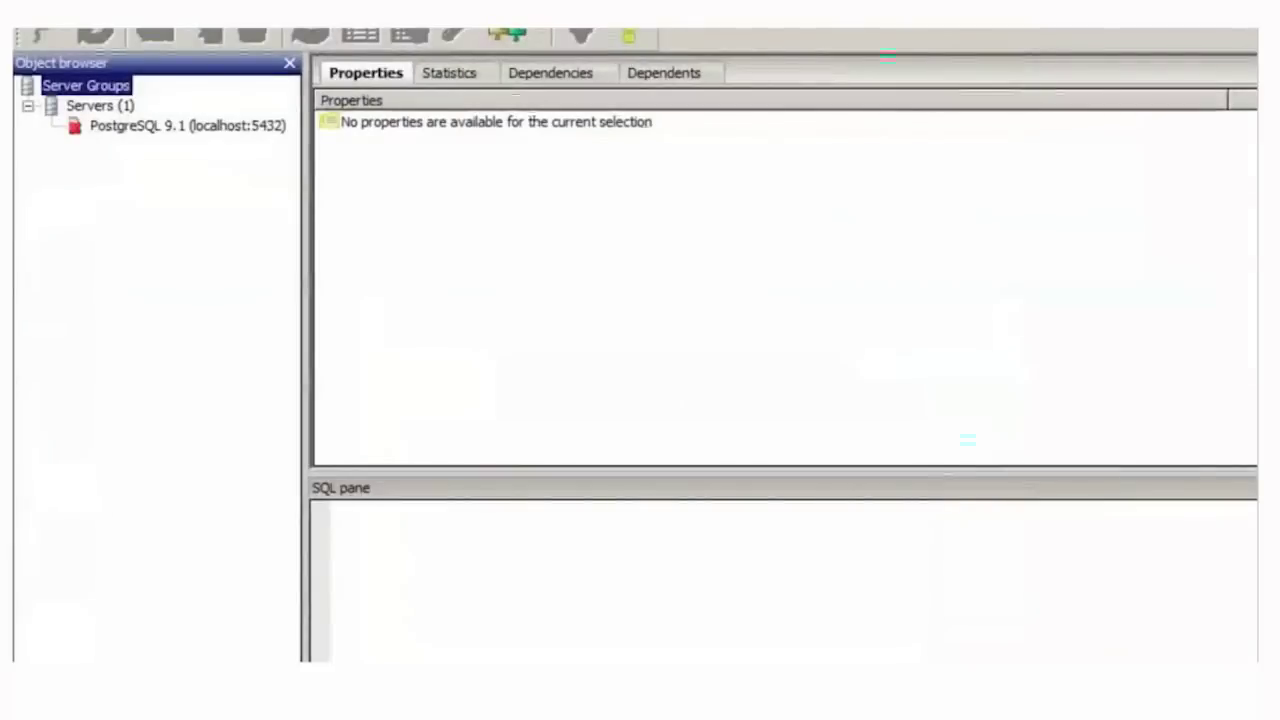
- Connect to the PostgreSQL 9.1 server with its password and list its databases, showing only postgres
double_click(188, 191)
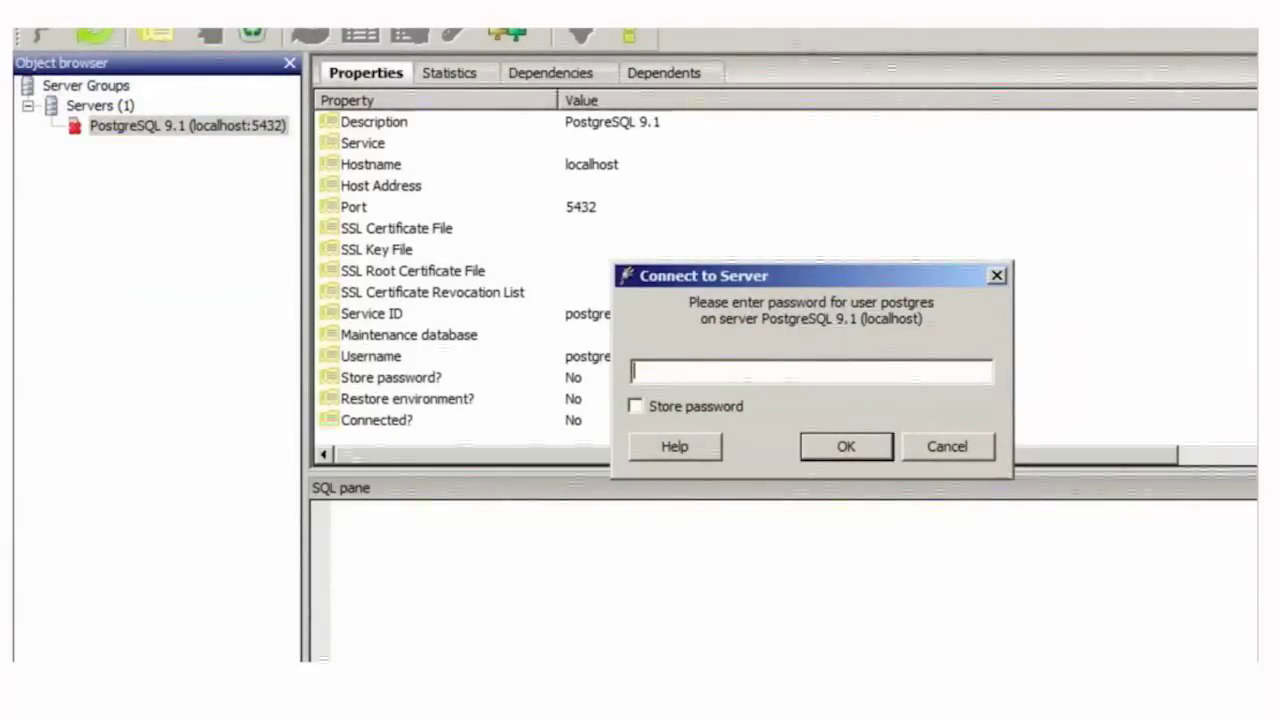
text(123456)
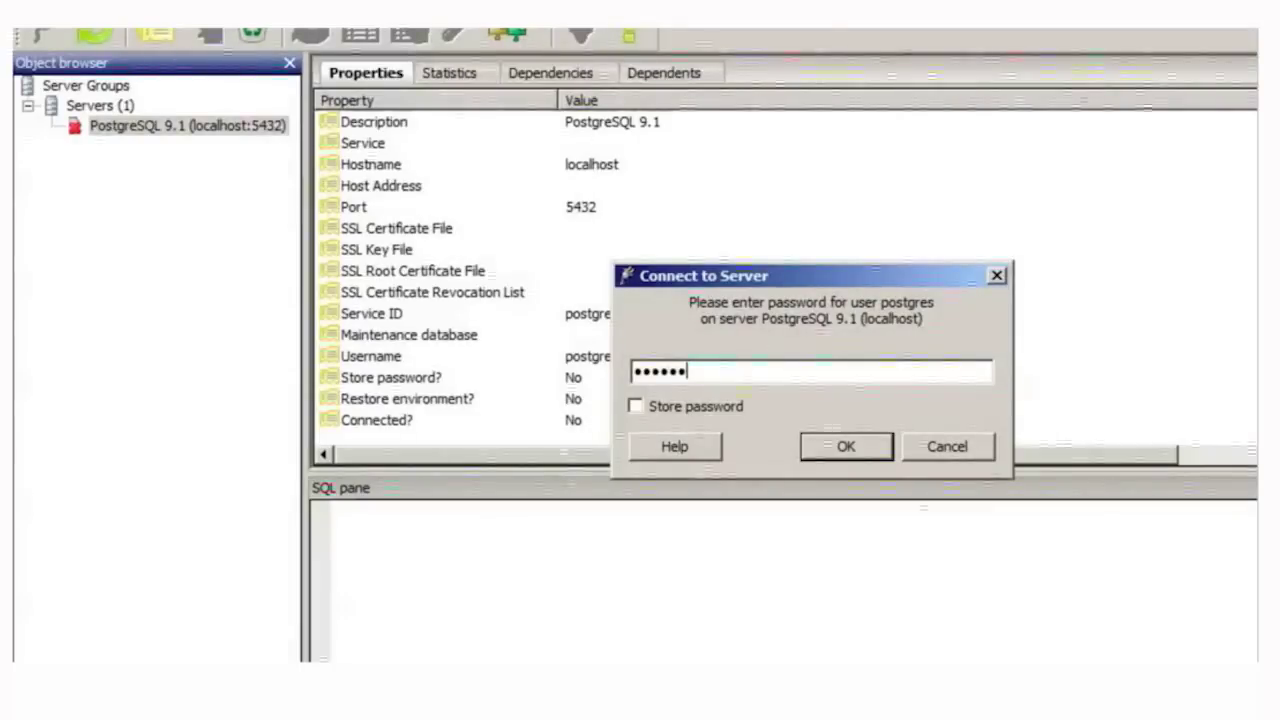
key(Return)
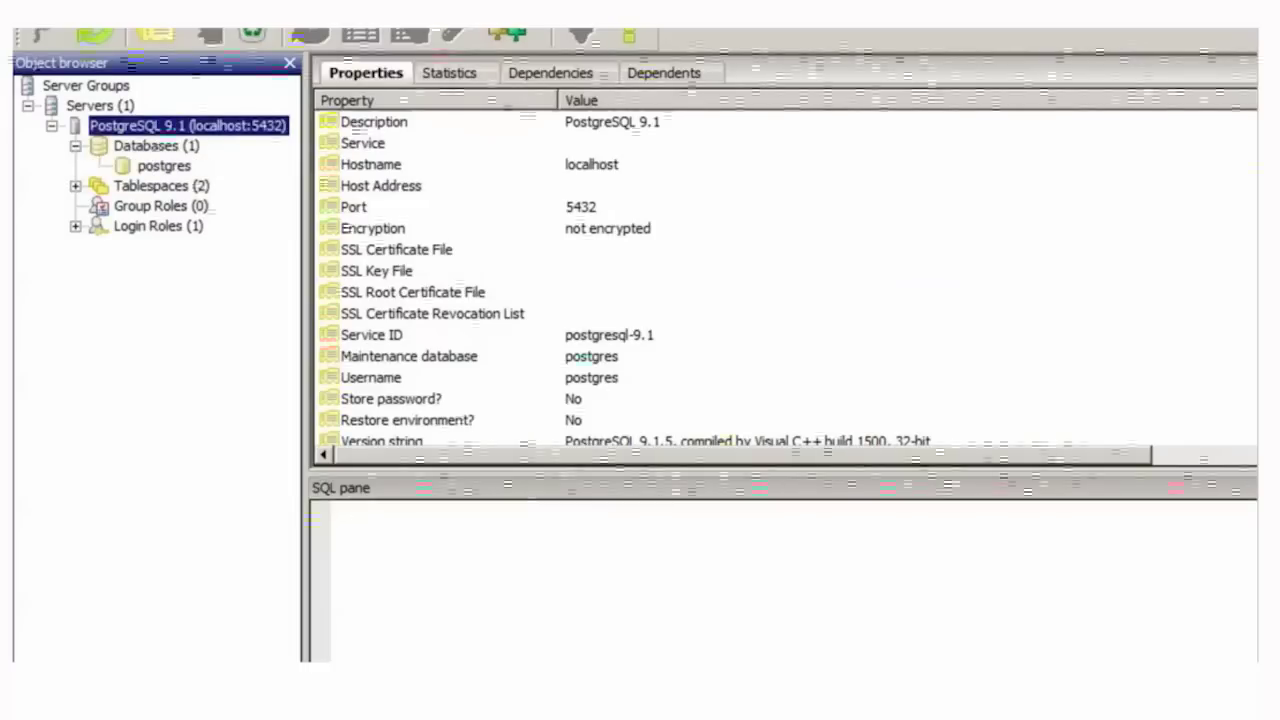
click(164, 165)
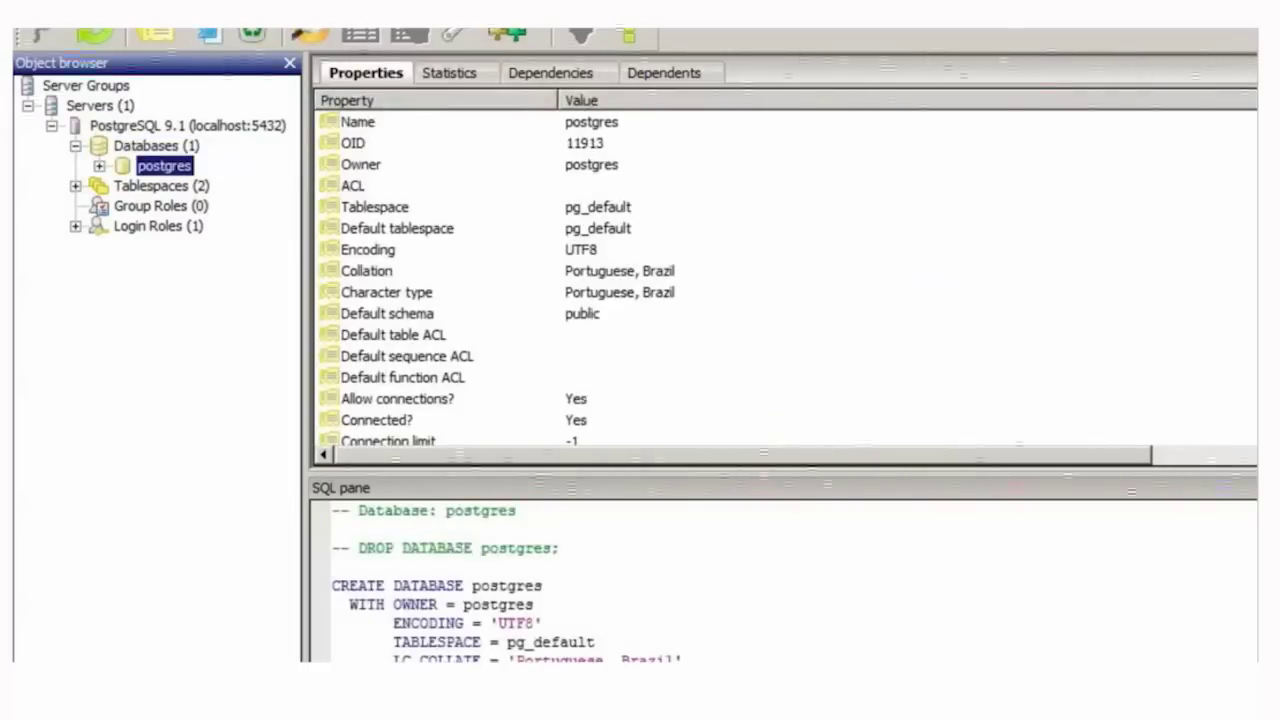
click(156, 145)
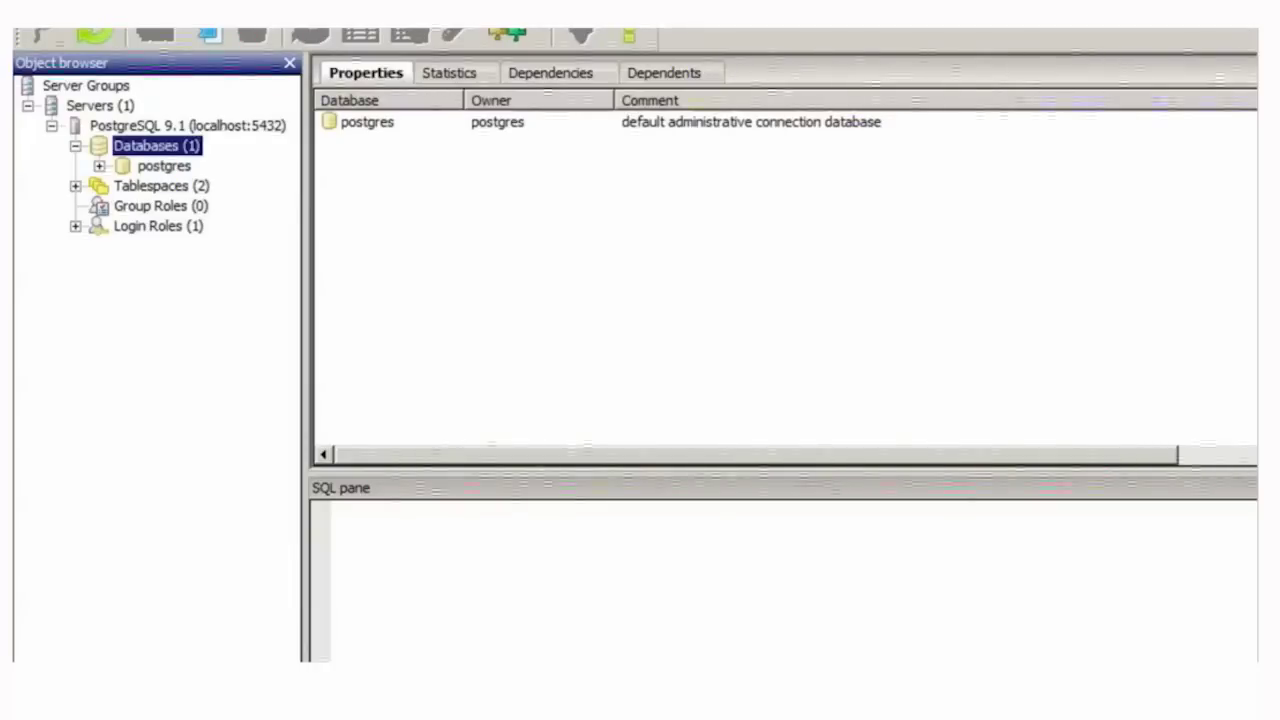
- Create a new database named 'cead2012' under Databases, then select and expand it
right_click(147, 143)
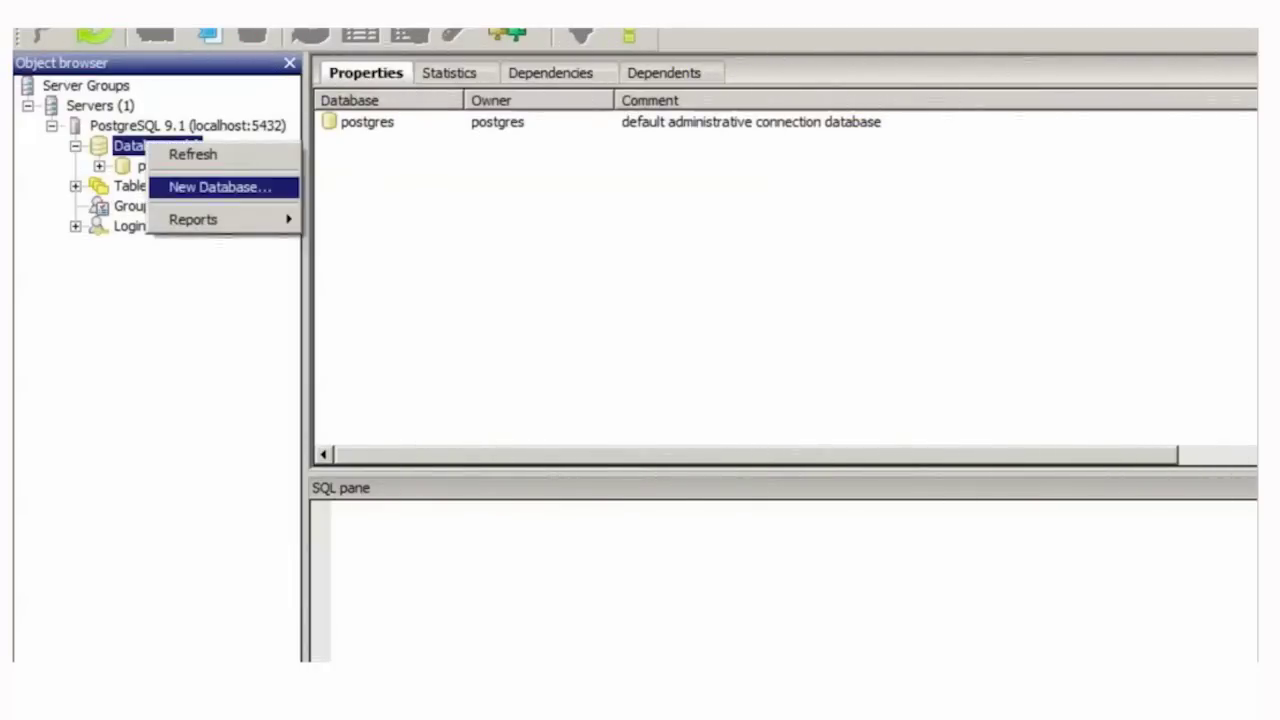
click(215, 186)
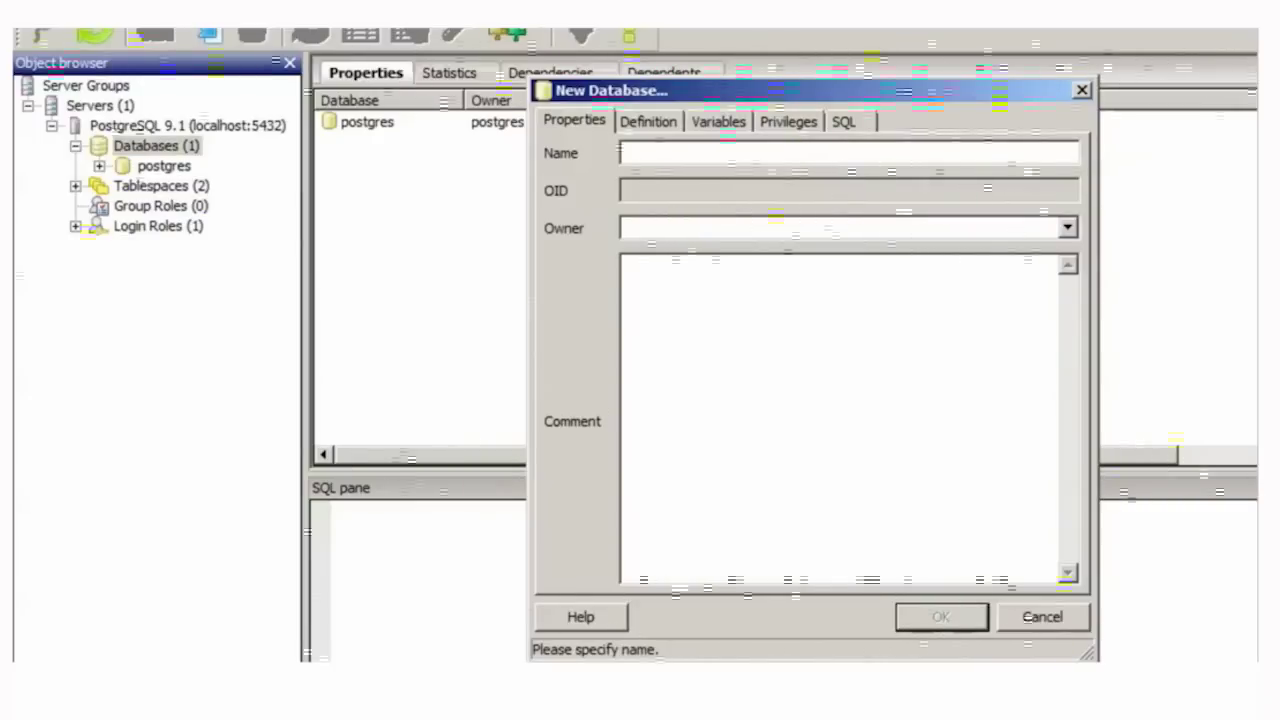
text(cead2012)
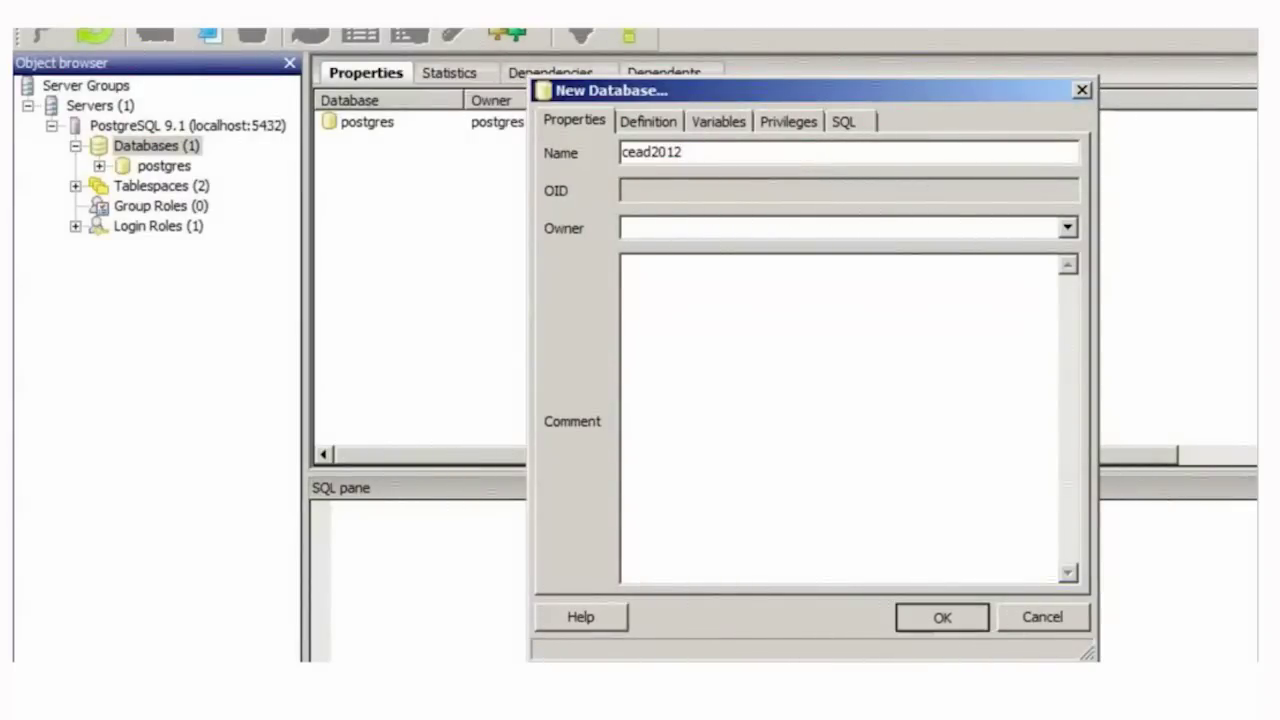
key(Return)
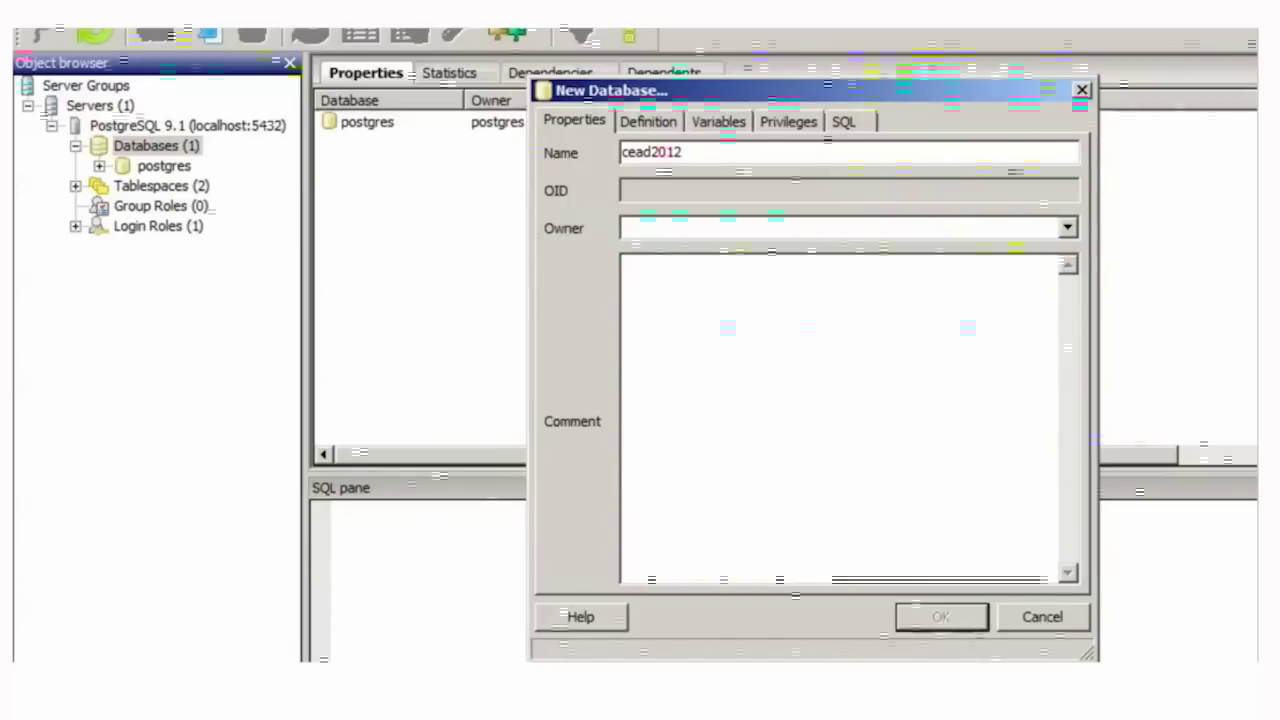
click(167, 165)
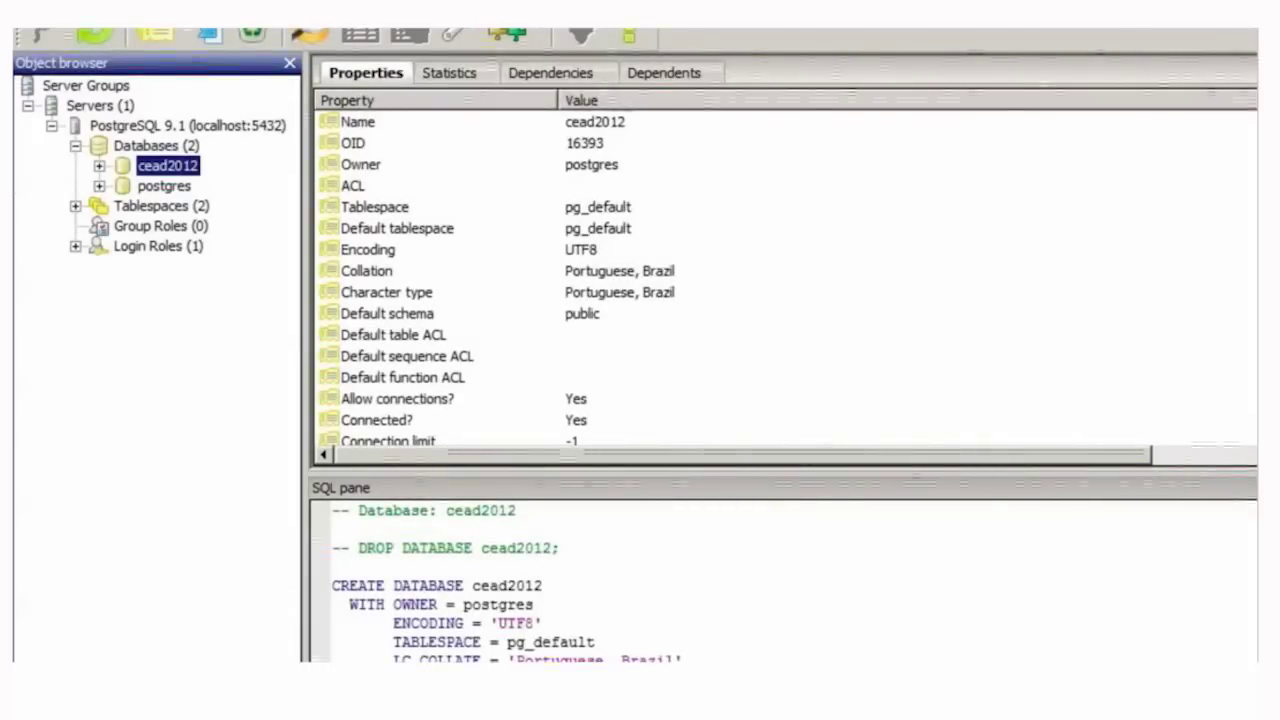
key(Right)
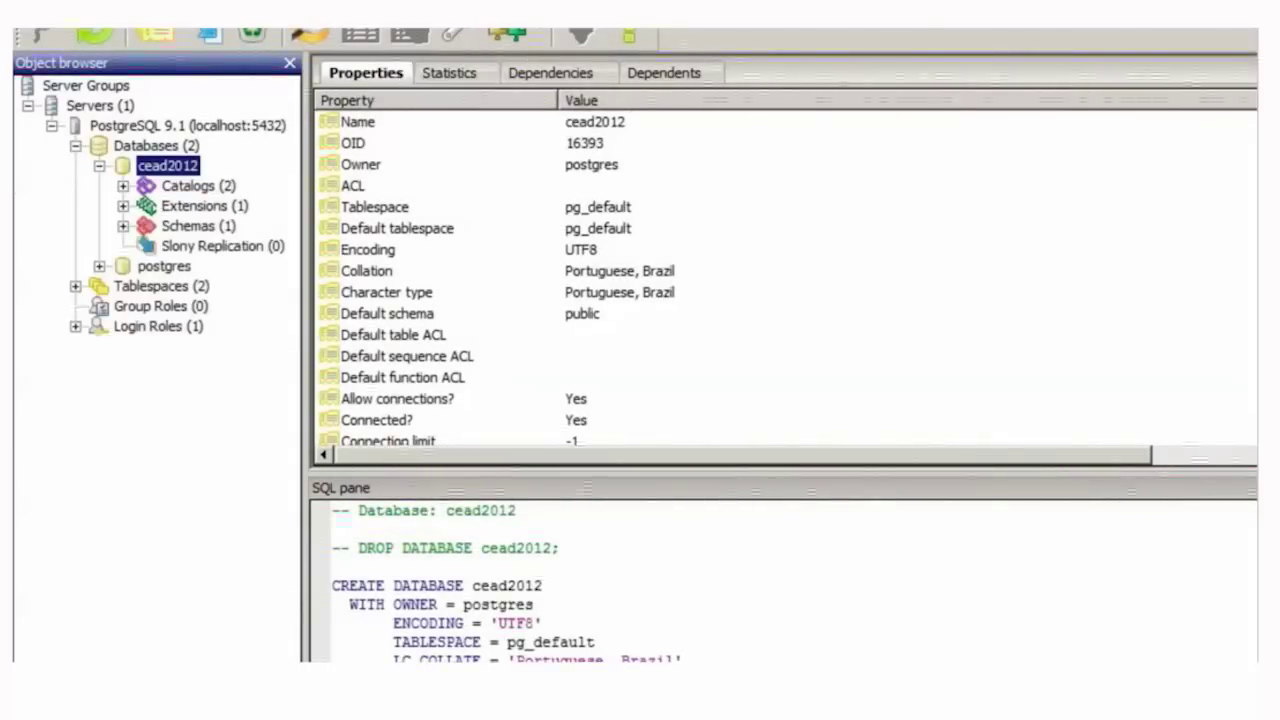